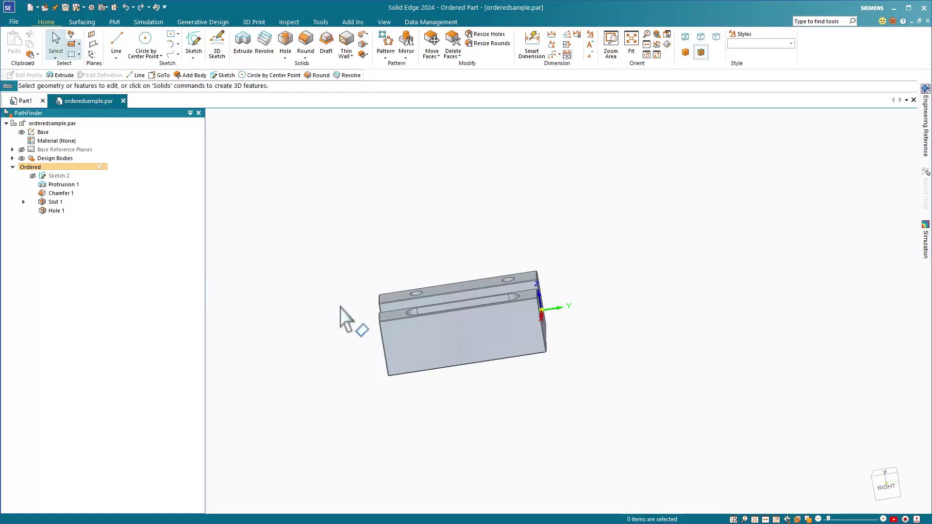
Show the ordered part in isometric view and select the Chamfer 1 feature to access its editing options.
key("ctrl+i")
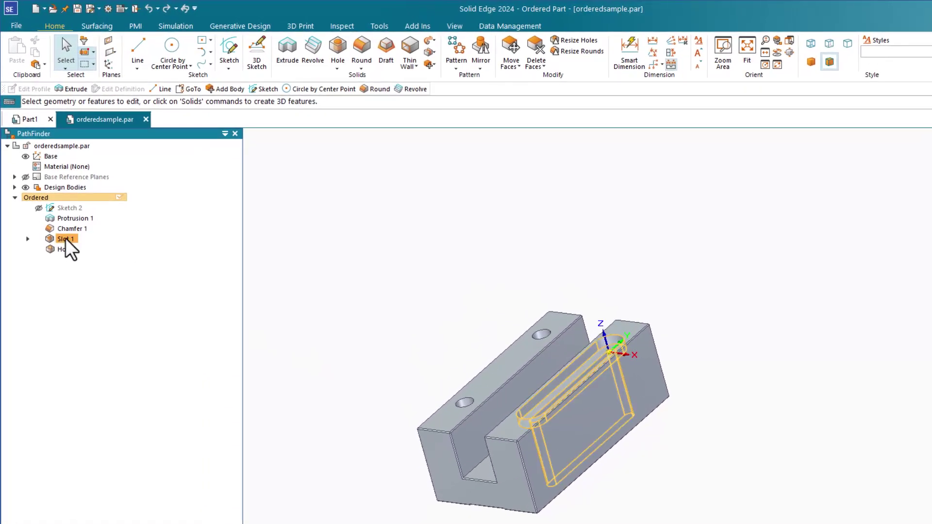
left_click(76, 229)
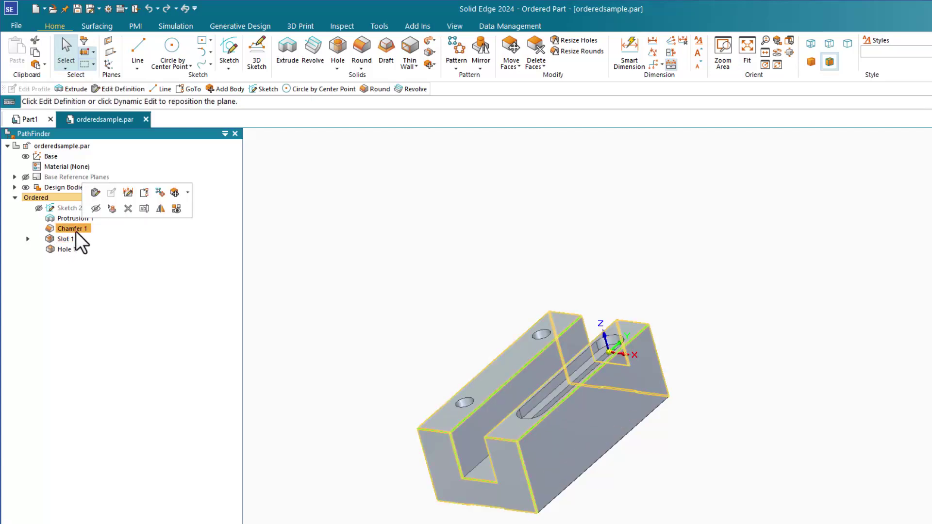
right_click(75, 231)
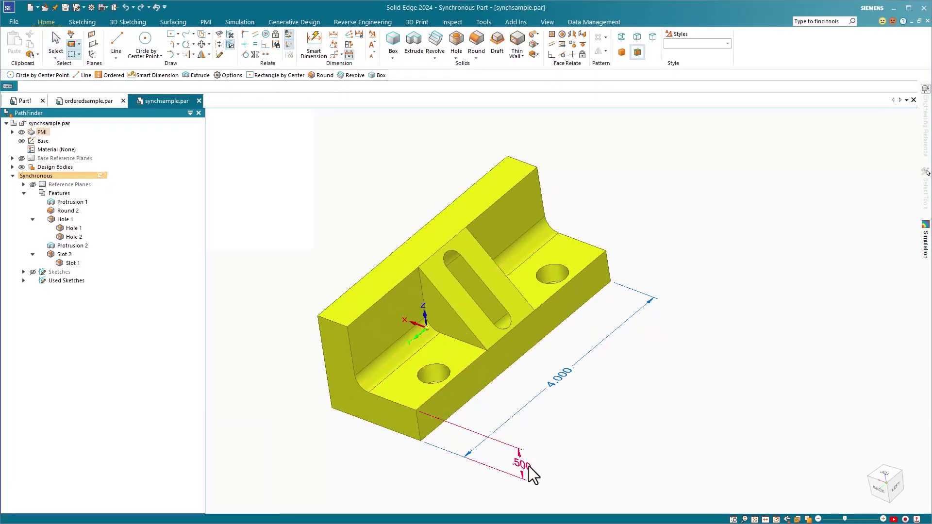
Try incremental changes up to 0.575 in on the .500 thickness dimension of the yellow bracket's base.
left_click(528, 466)
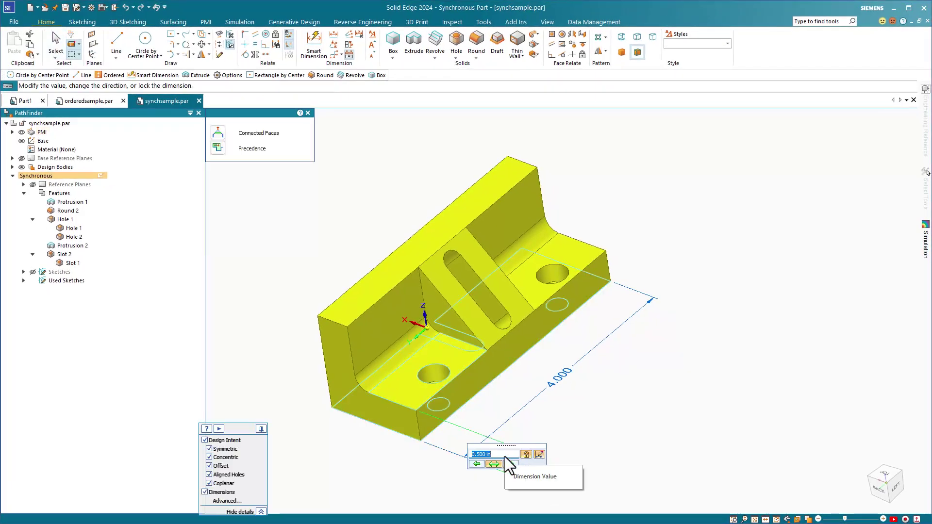
scroll(504, 458, "up", 1)
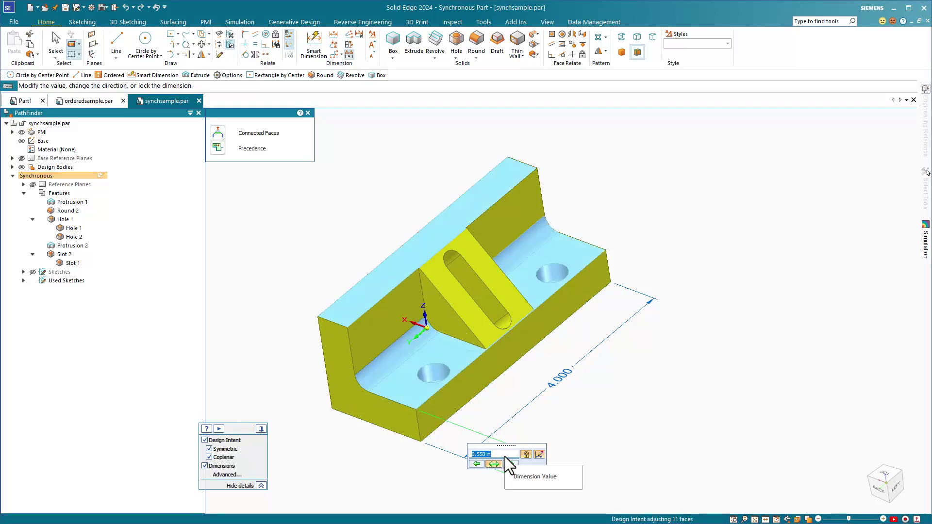
scroll(505, 460, "up", 1)
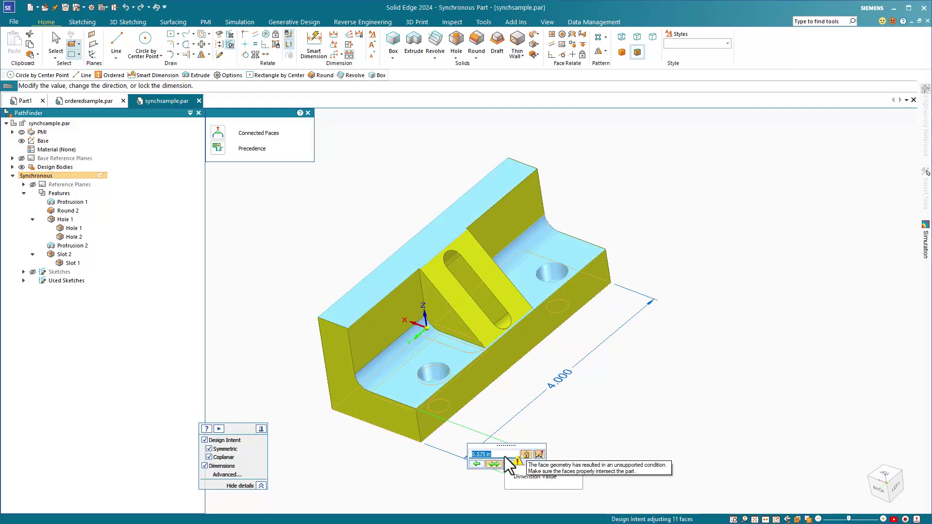
scroll(505, 457, "down", 1)
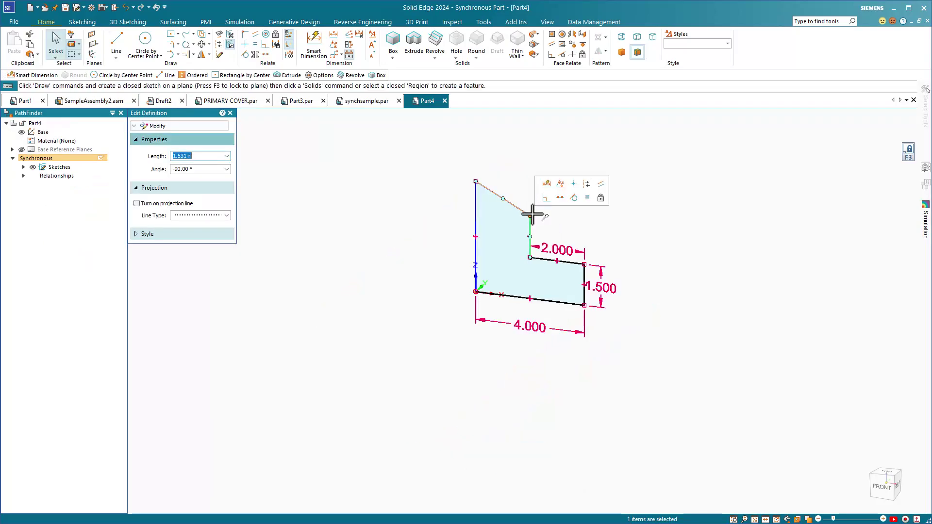
Stretch the inner vertical line of the Part4 sketch to about 3.37 in and set the bottom edge's dimension to 5.
left_click_drag(530, 215, 530, 166)
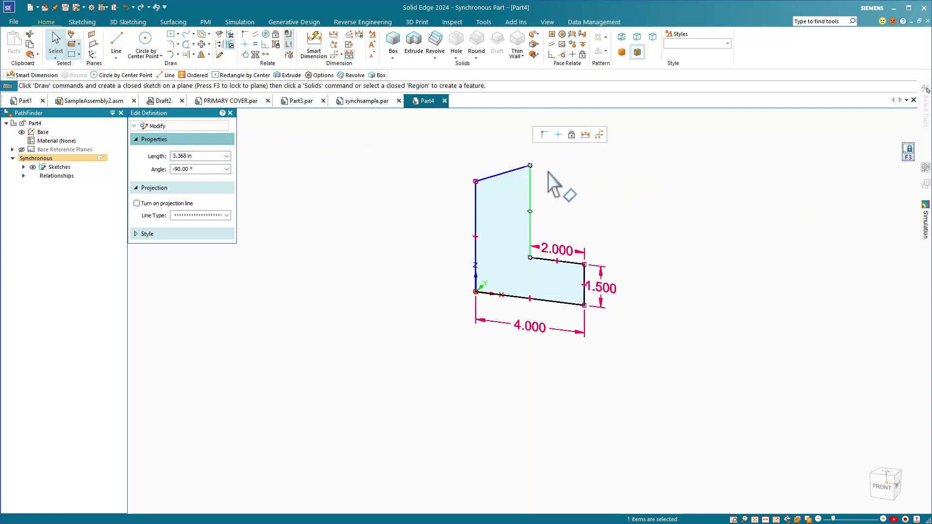
left_click(531, 326)
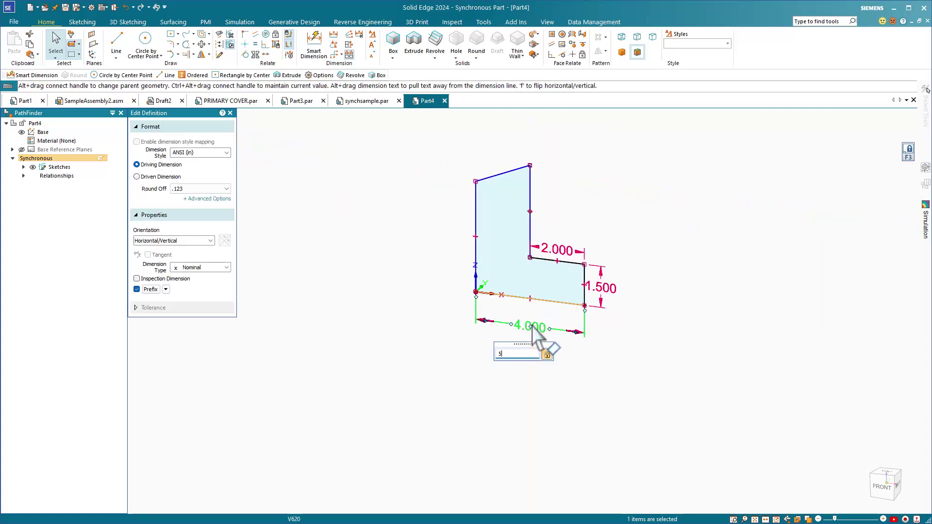
type("5")
key("Return")
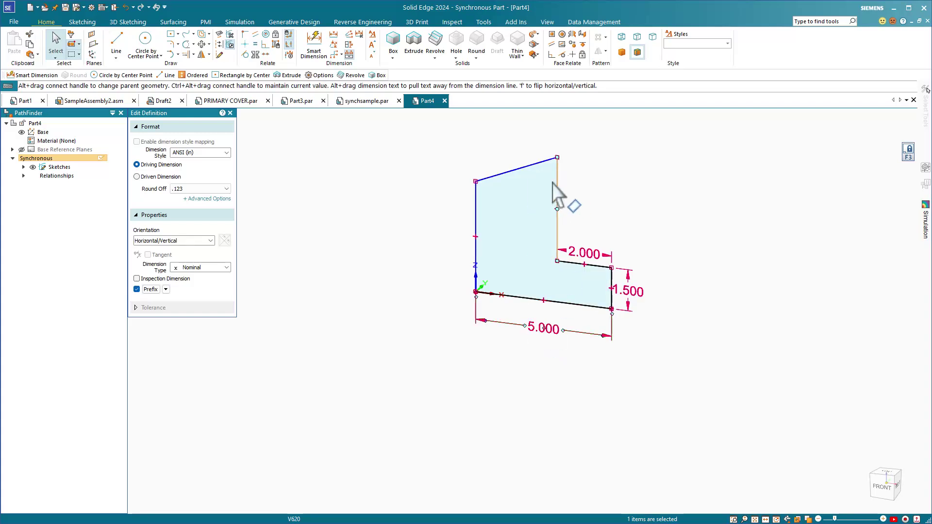
Apply a horizontal relationship to the sloped upper line of the sketch profile.
left_click(533, 165)
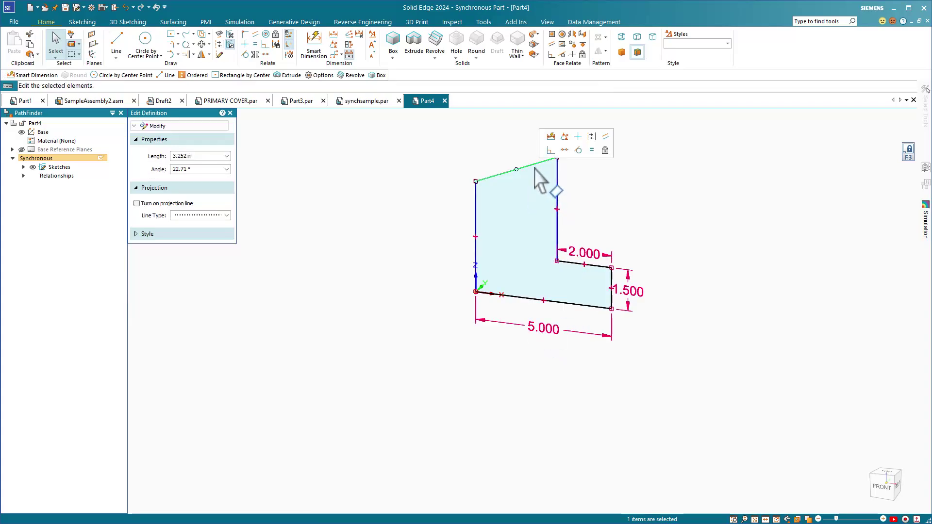
left_click(577, 137)
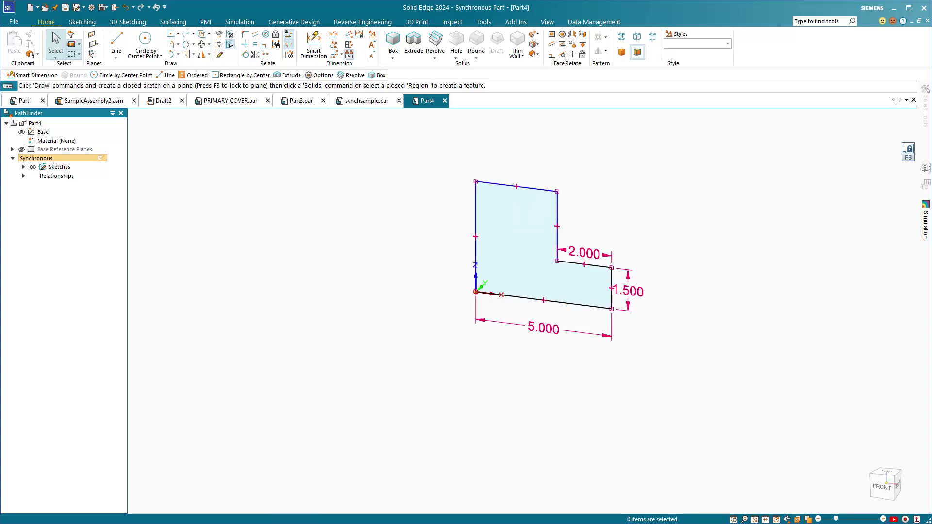
Switch to synchsample.par and set the bracket base's 1.500 depth dimension to 2 in.
key("ctrl+Tab")
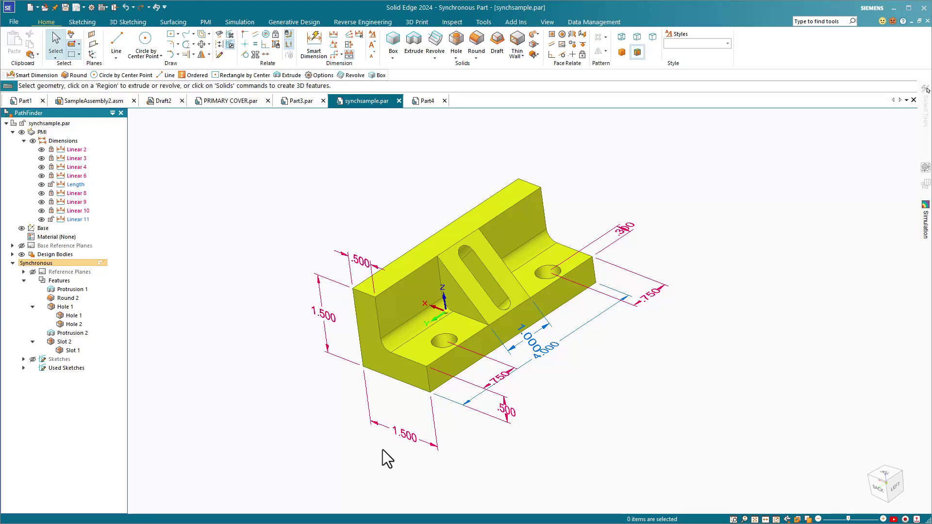
left_click(406, 436)
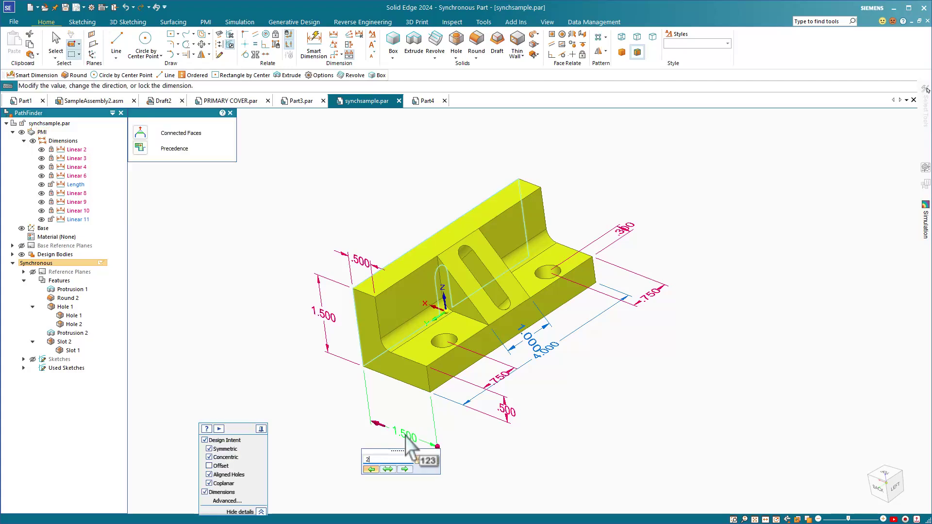
type("2")
key("Return")
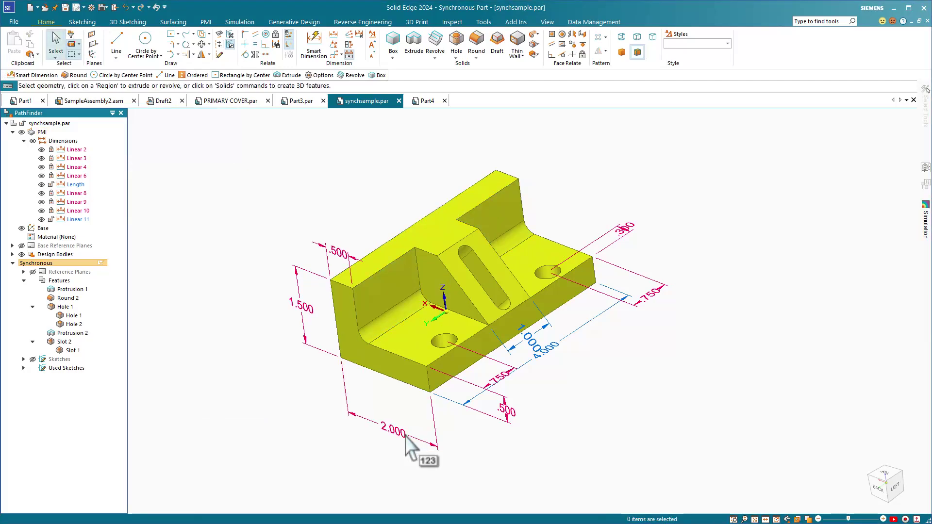
Move the bracket's L-shaped end face outward by about 0.4 in with the design intent options kept active.
left_click(403, 379)
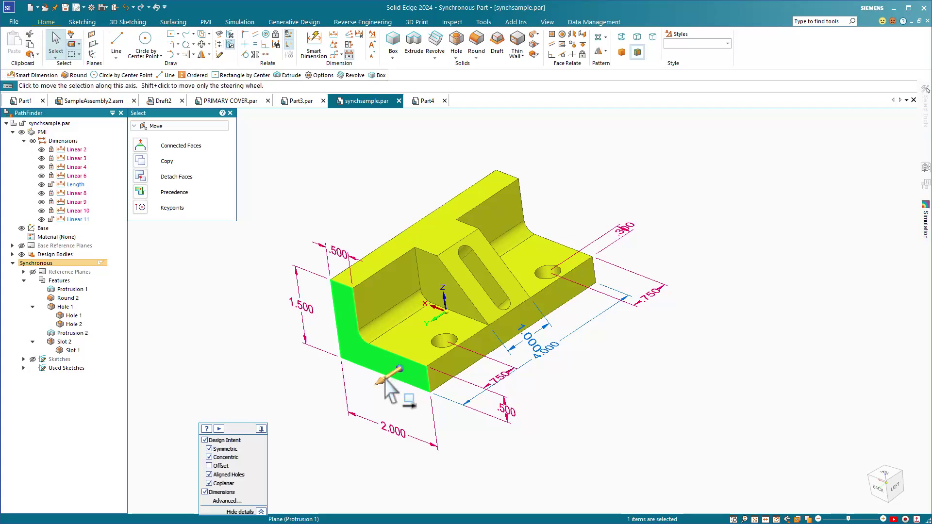
left_click(385, 380)
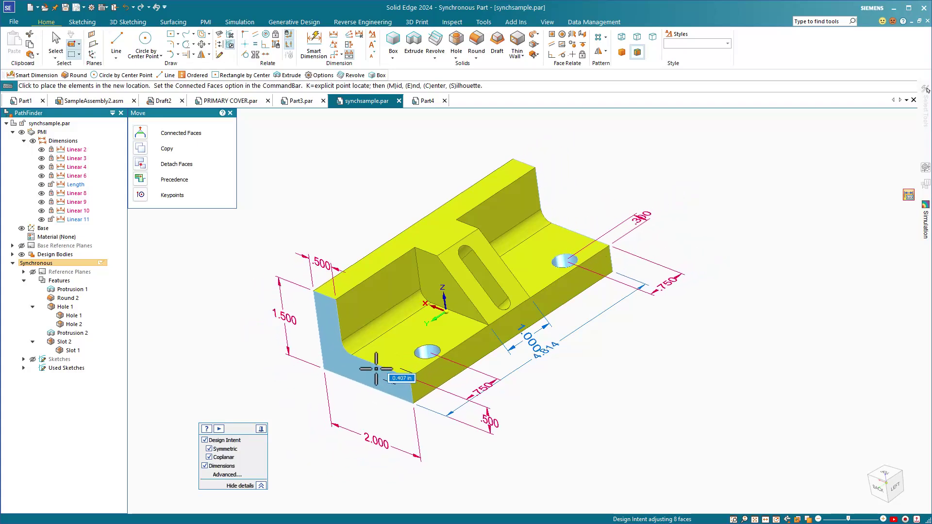
key("Escape")
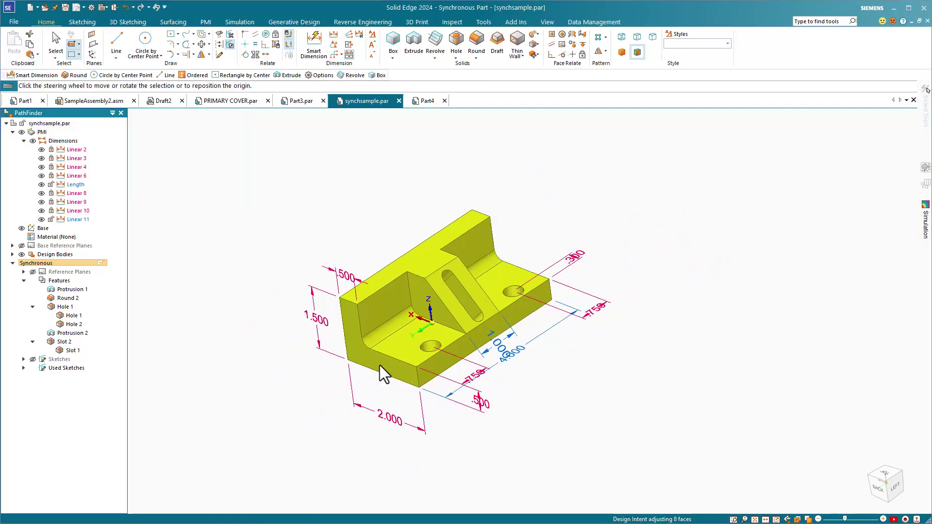
left_click(411, 441)
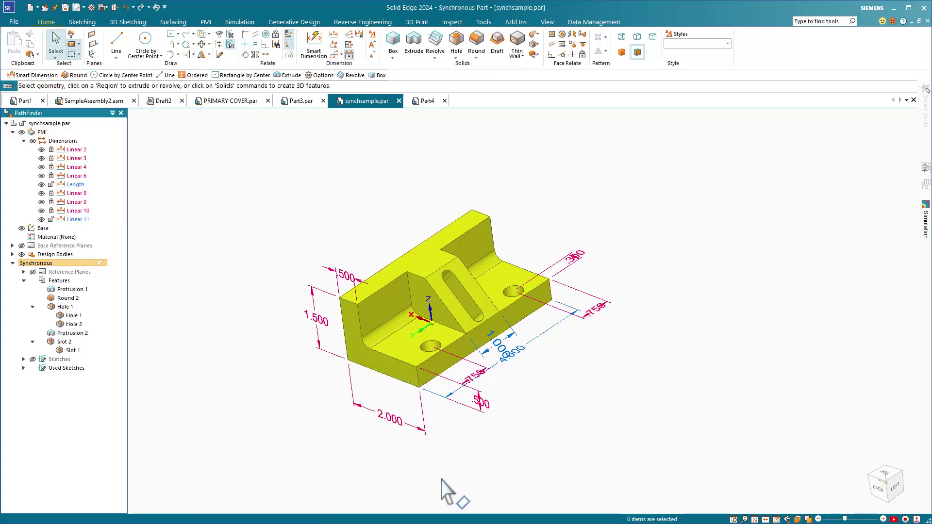
Create a new part and draw a closed L-shaped profile from the origin on the Front (xz) plane, about 4.6 in wide and 3 in tall.
key("ctrl+n")
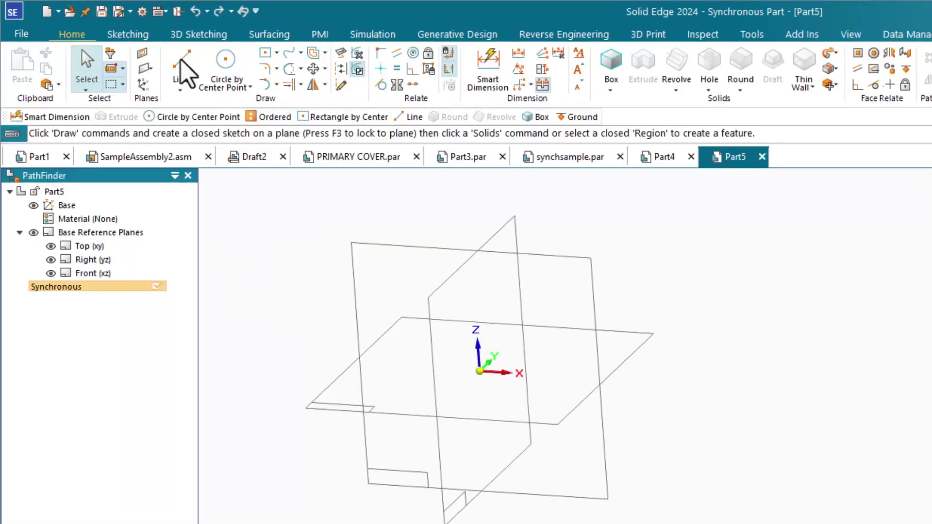
left_click(181, 63)
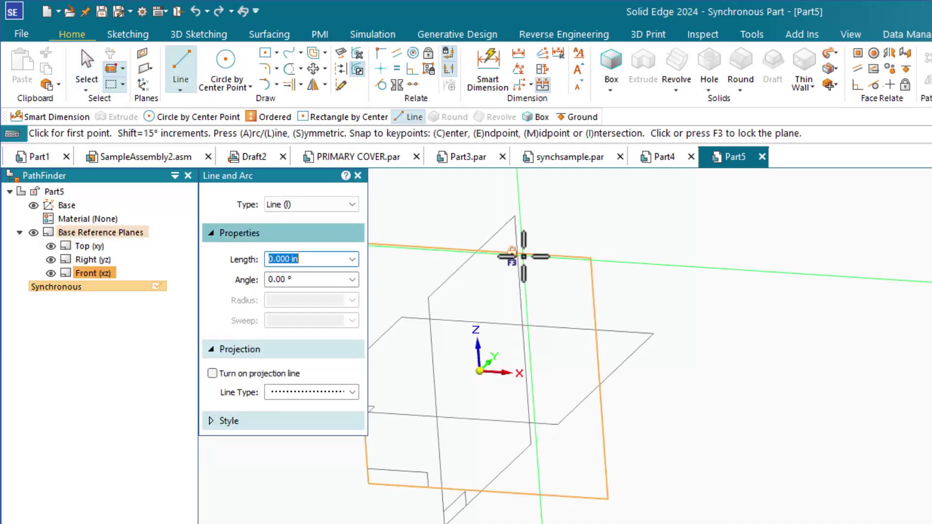
key("F3")
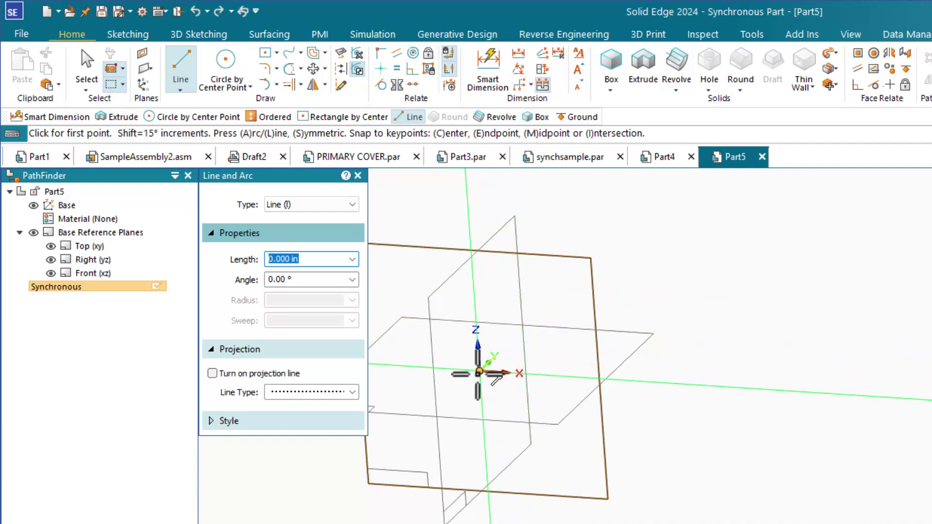
left_click(480, 370)
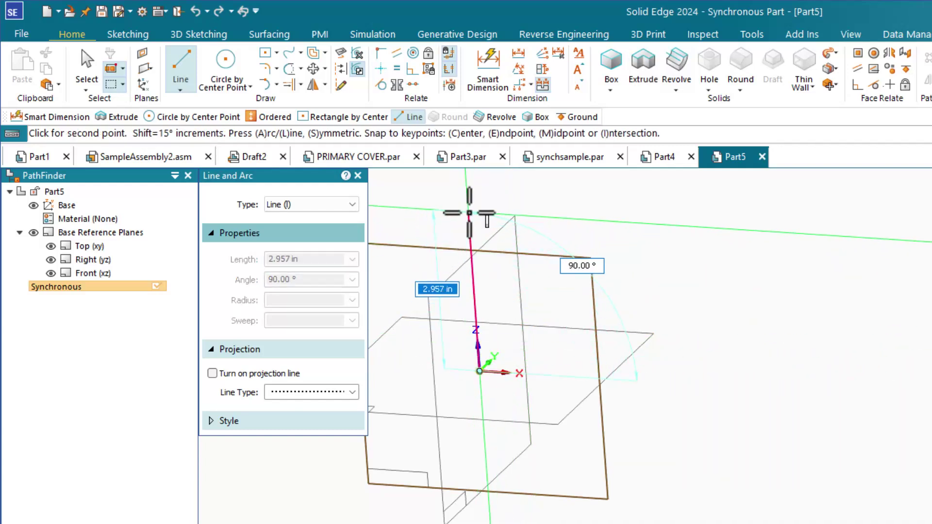
left_click(468, 212)
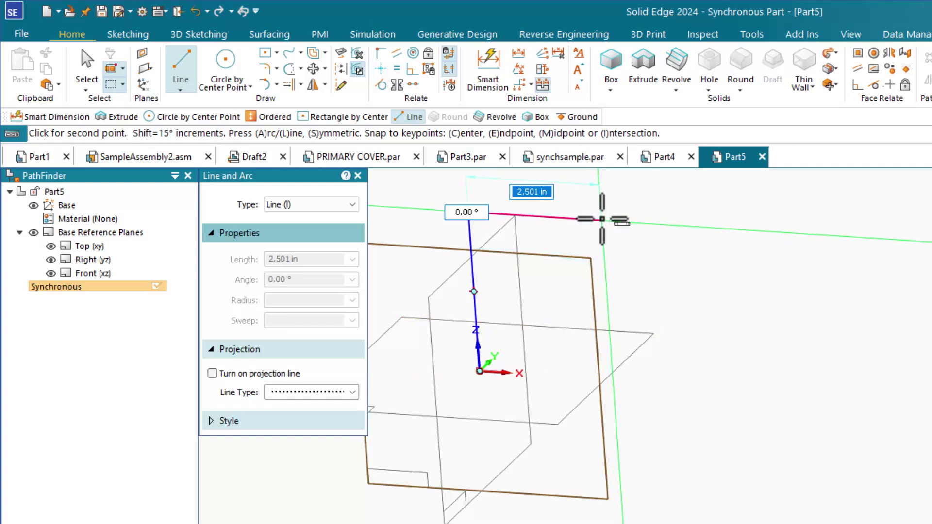
left_click(601, 221)
left_click(608, 310)
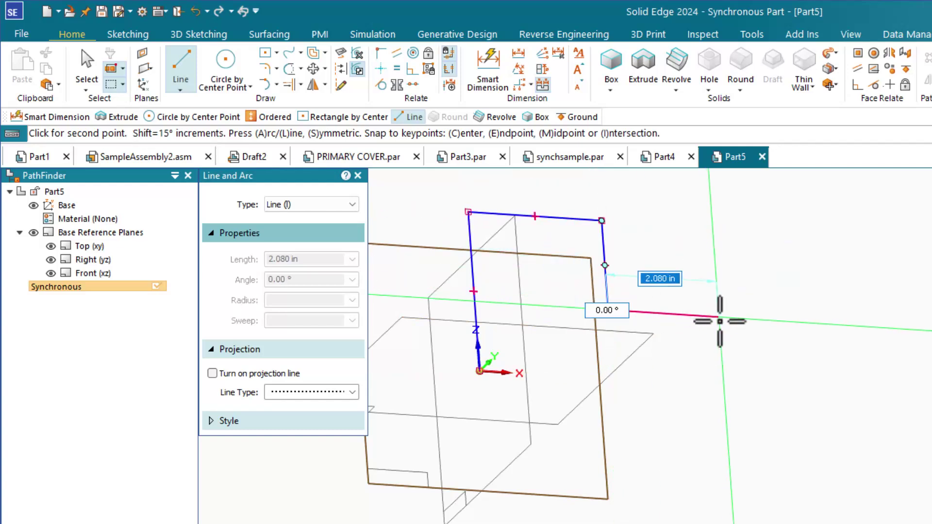
left_click(719, 318)
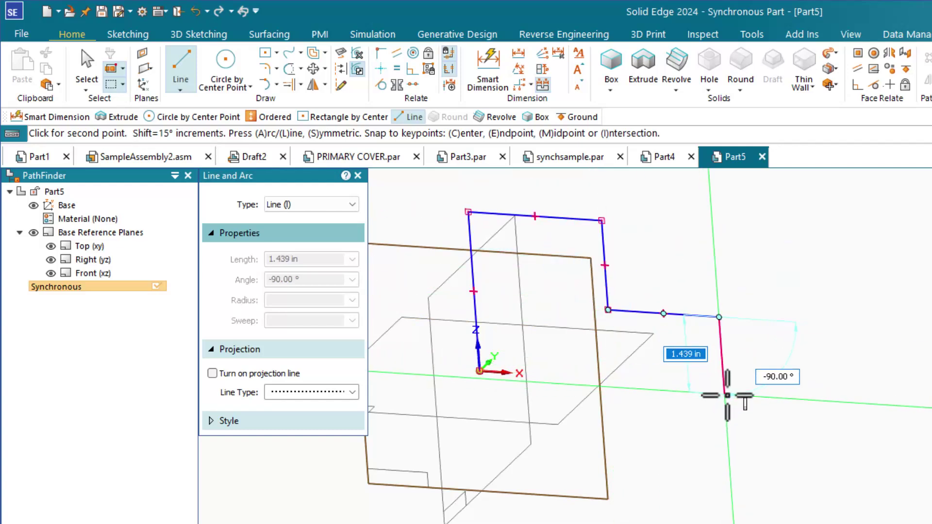
left_click(725, 388)
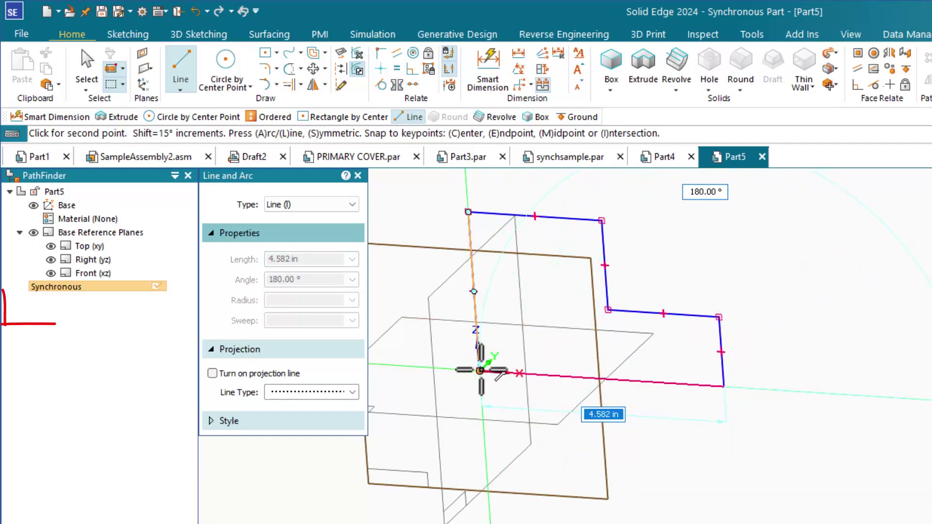
left_click(479, 372)
key("Escape")
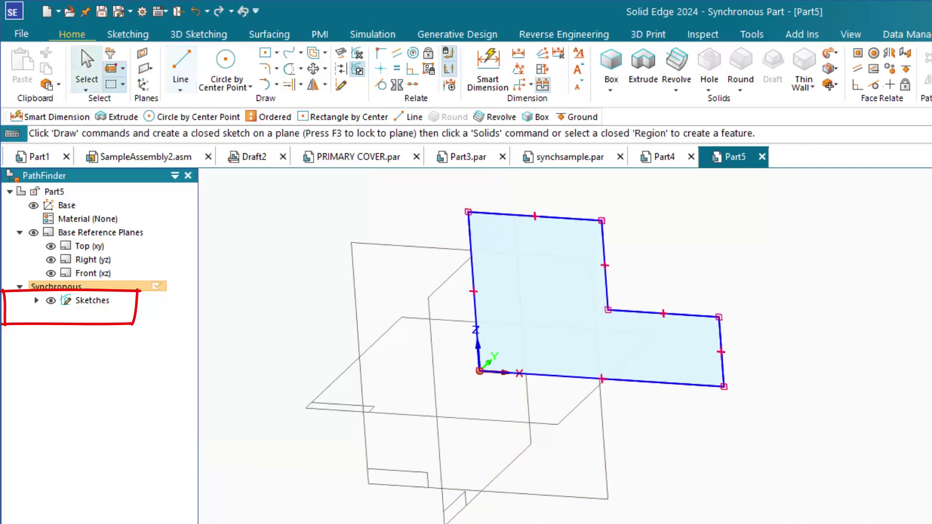
Draw two concentric circles on the Top (xy) plane, beside the L-shaped profile.
middle_click_drag(540, 501, 534, 437)
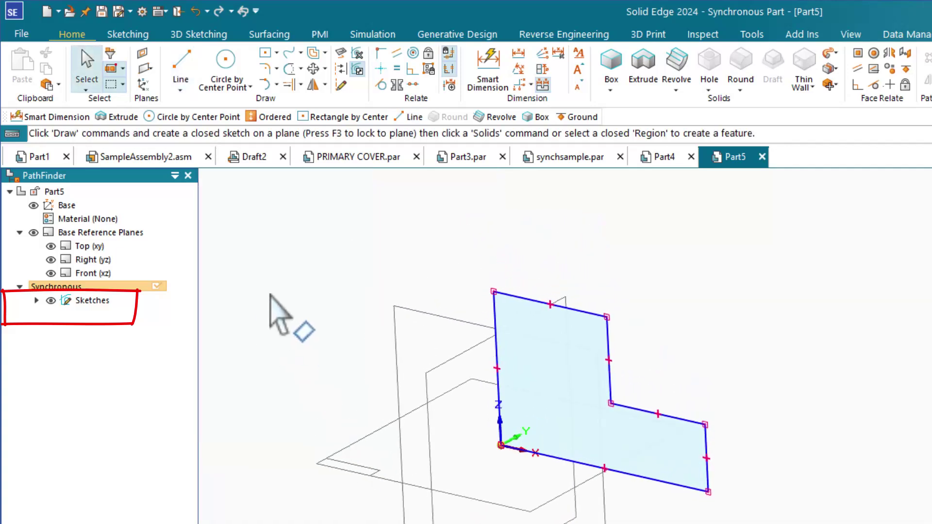
left_click(225, 78)
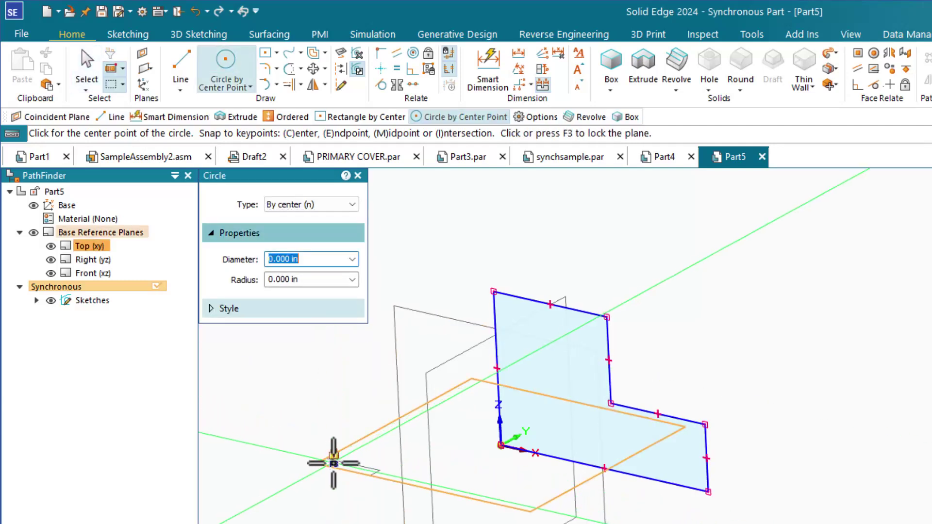
left_click(373, 452)
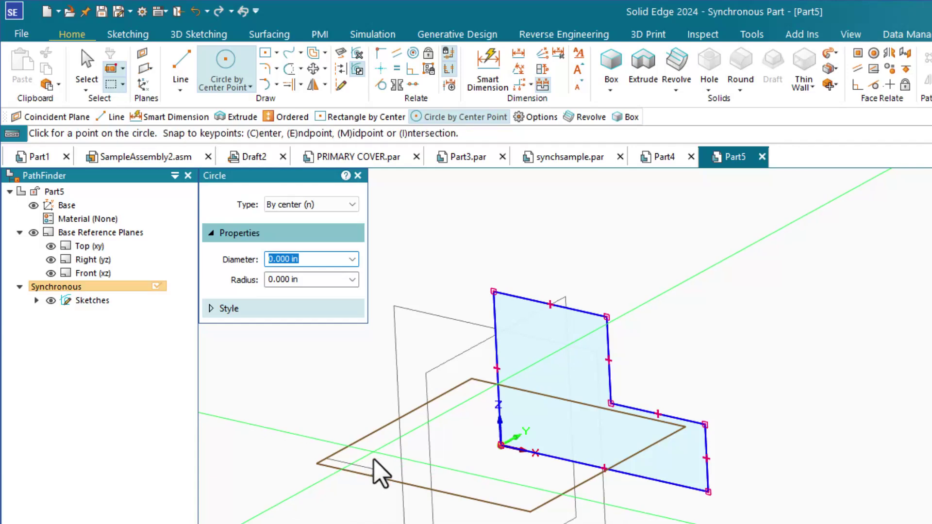
left_click(368, 493)
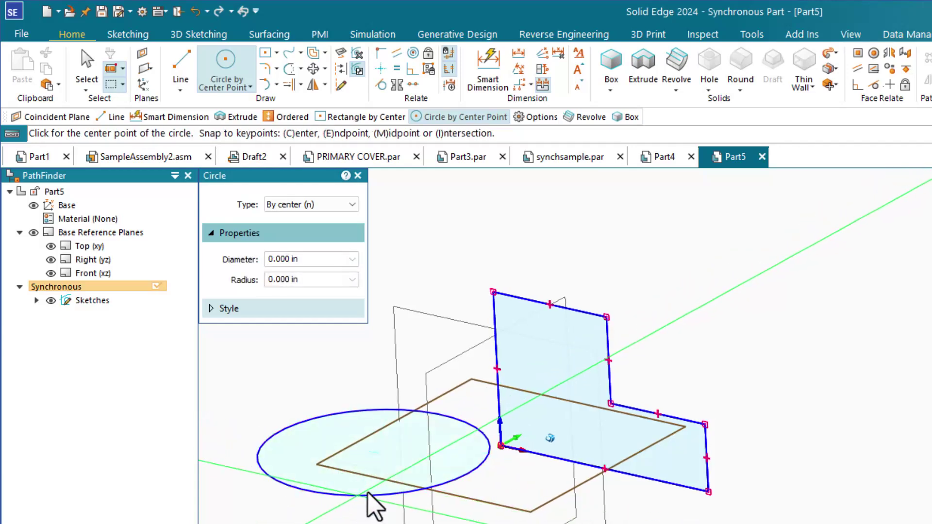
left_click(374, 465)
left_click(370, 425)
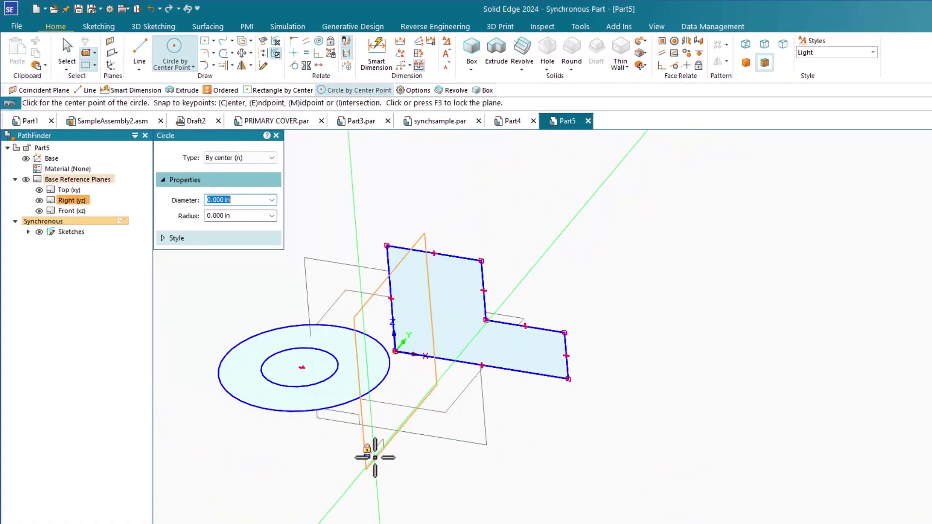
Draw two concentric circles on the Right (yz) plane and a single circle above the L-shaped profile on the Front (xz) plane.
left_click(372, 446)
left_click(370, 493)
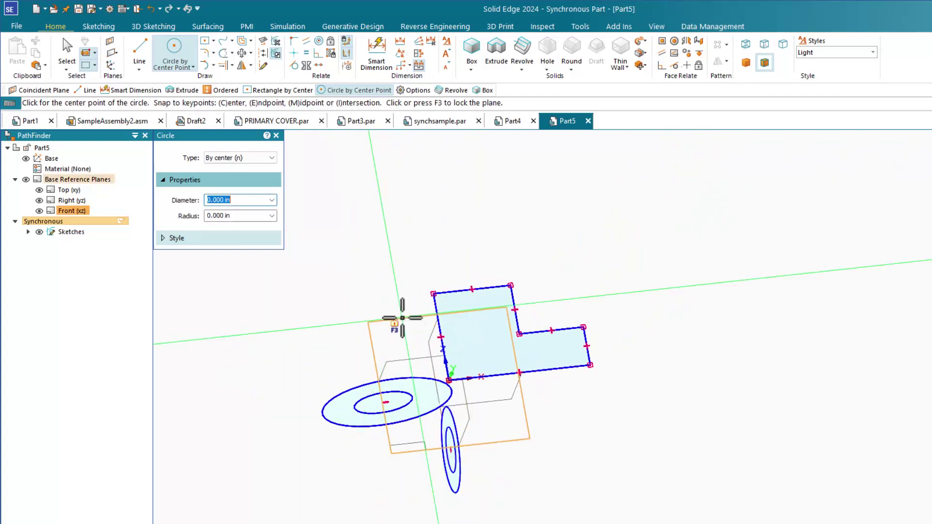
left_click(455, 226)
left_click(453, 200)
key("Escape")
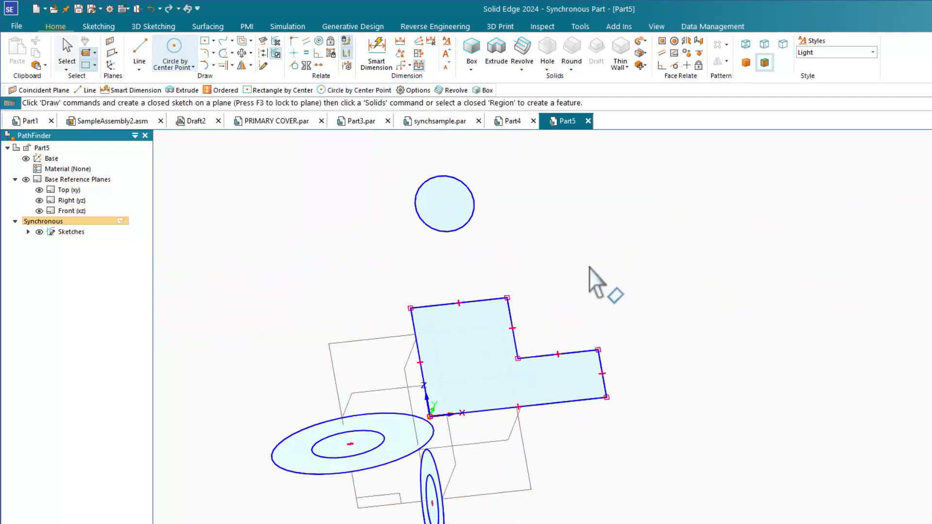
Extrude the L-shaped region about 2.27 in to one side of the Front (xz) plane.
left_click(527, 415)
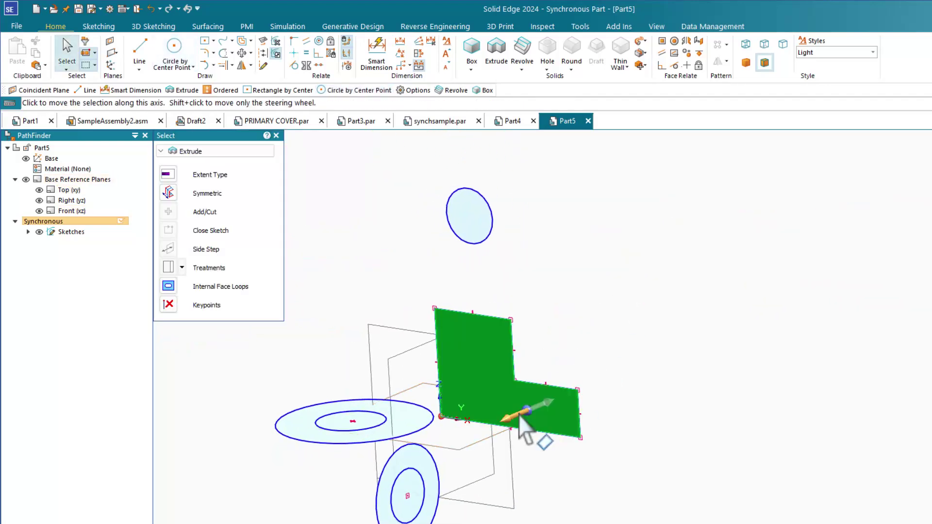
left_click(518, 413)
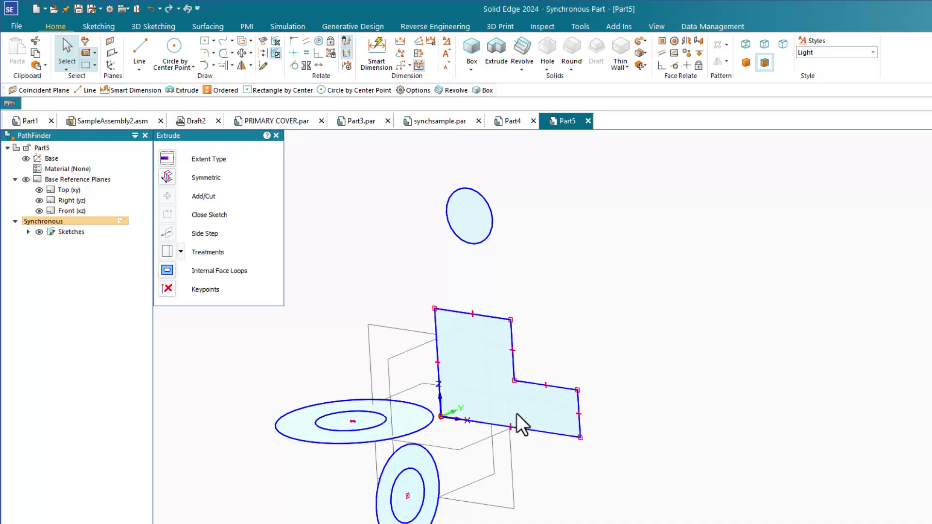
left_click(478, 435)
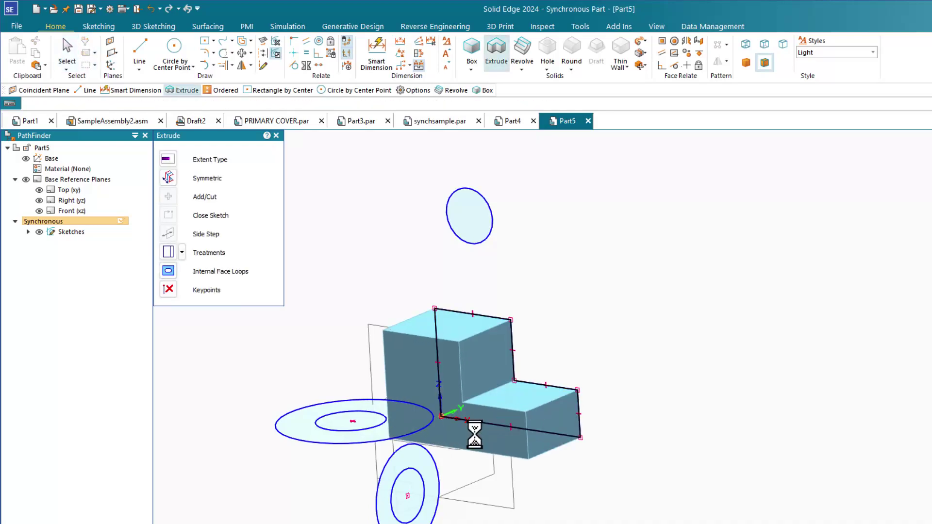
Revolve the circle above the L-shaped body 270° about the body's upper edge on the sketch plane.
left_click(416, 216)
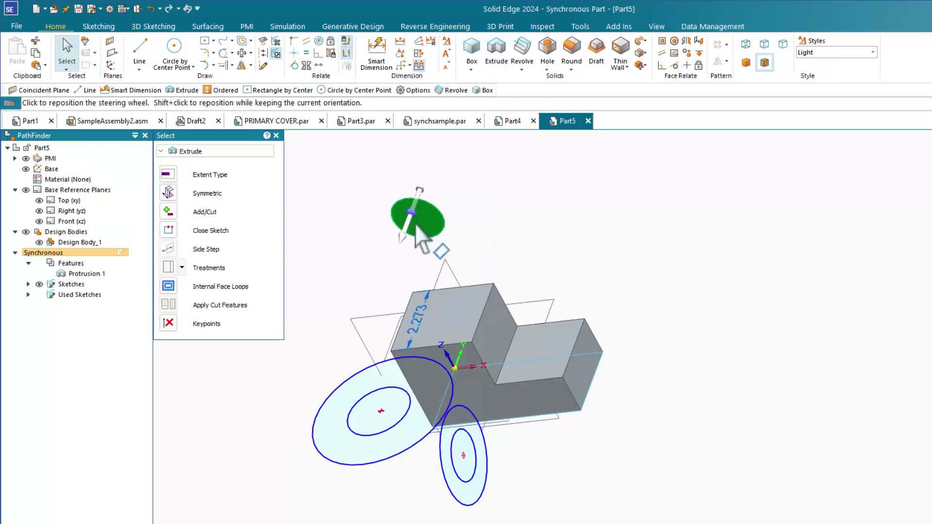
left_click(440, 276)
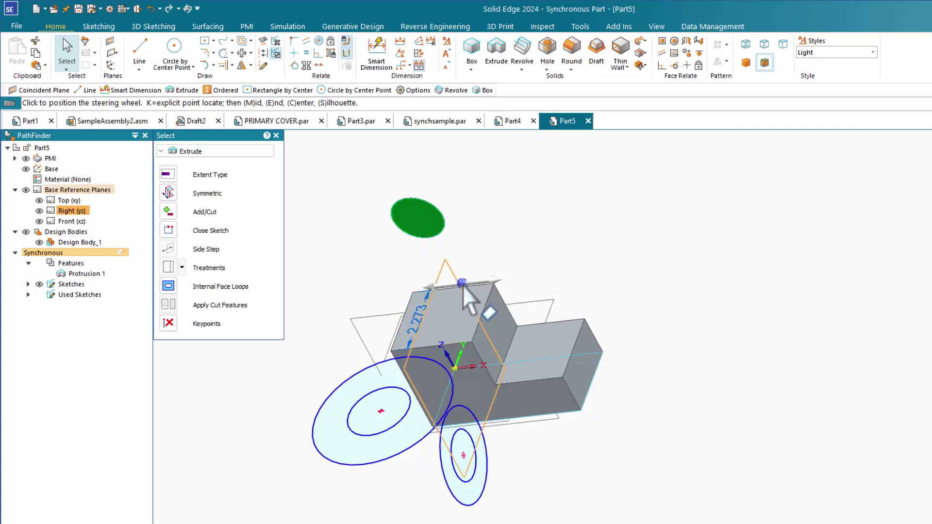
left_click(464, 287)
mouse_move(462, 310)
middle_mouse_down()
mouse_move(488, 316)
mouse_move(485, 327)
mouse_move(537, 293)
mouse_move(466, 284)
middle_mouse_up()
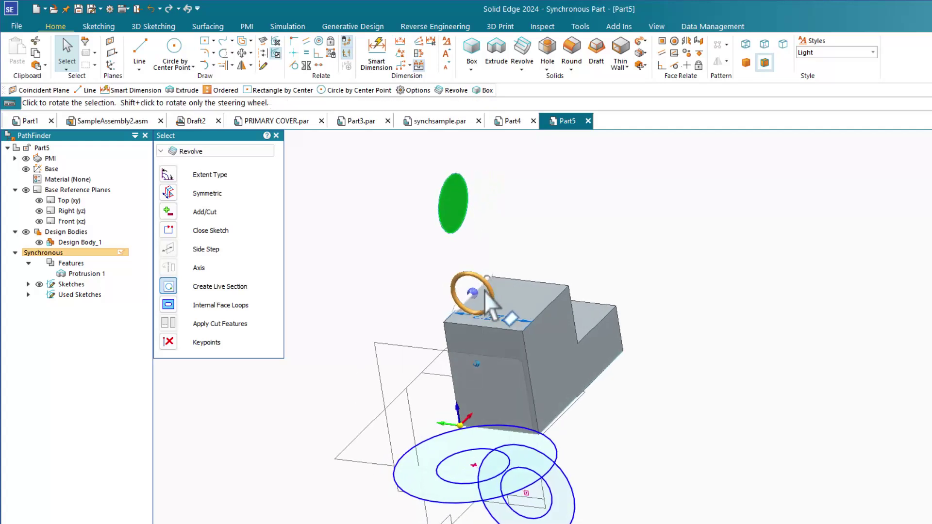
left_click(463, 287)
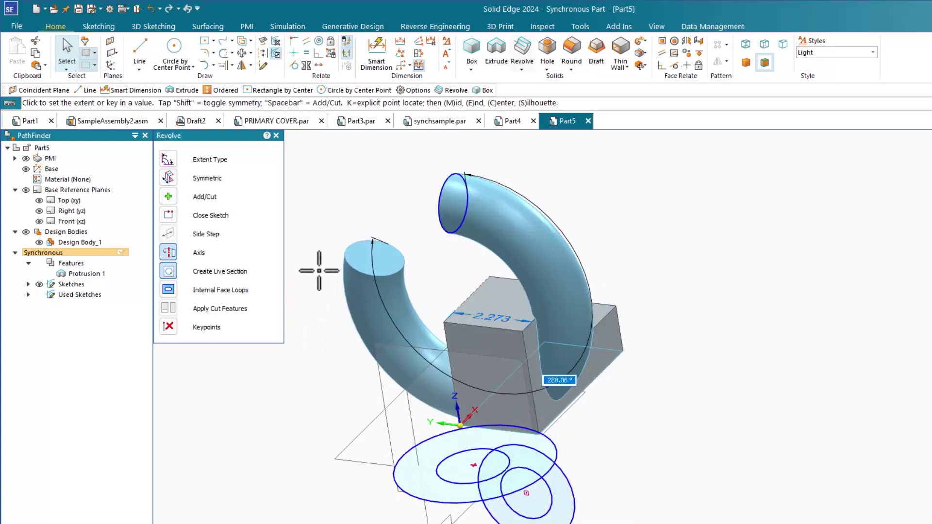
scroll(313, 265, "down", 1)
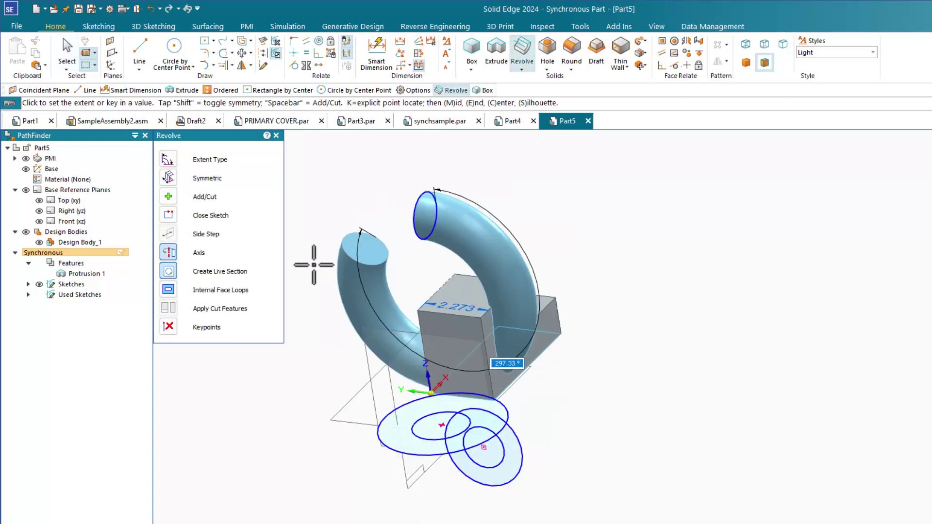
type("270")
key("Return")
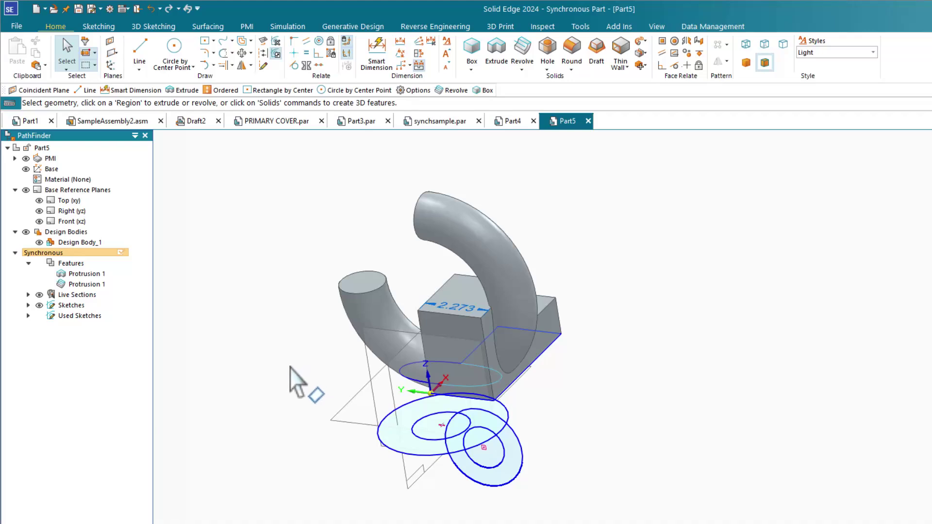
Expand the Sketches and Used Sketches collections and highlight their sketches to examine which are consumed by features.
left_click(28, 305)
left_click(78, 316)
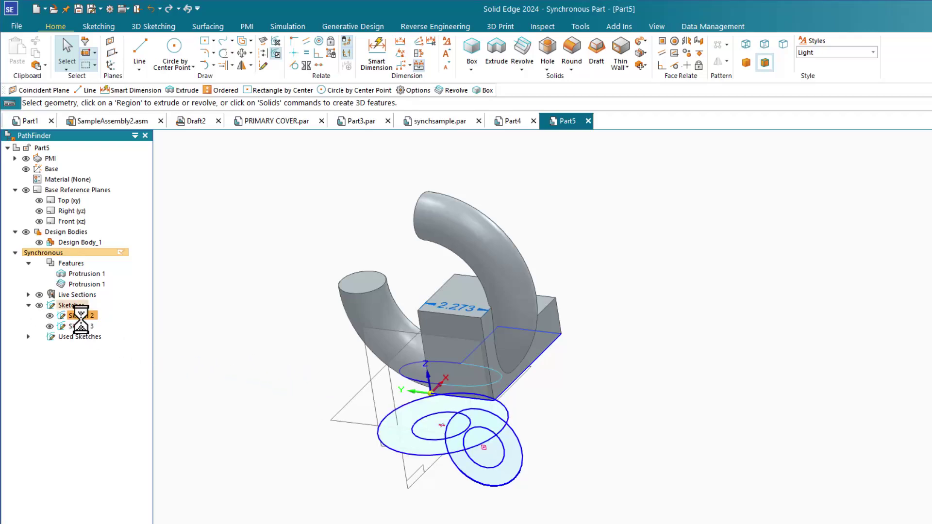
left_click(80, 327, "ctrl")
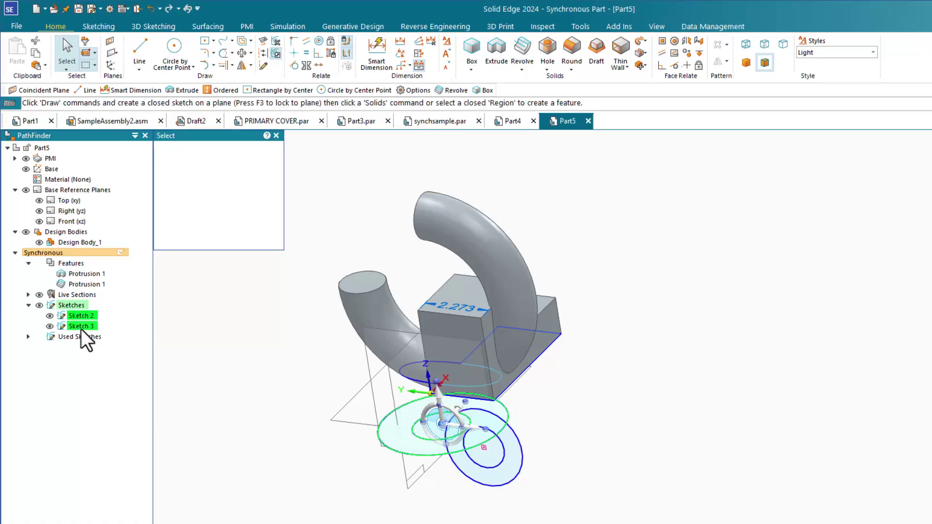
left_click(81, 328)
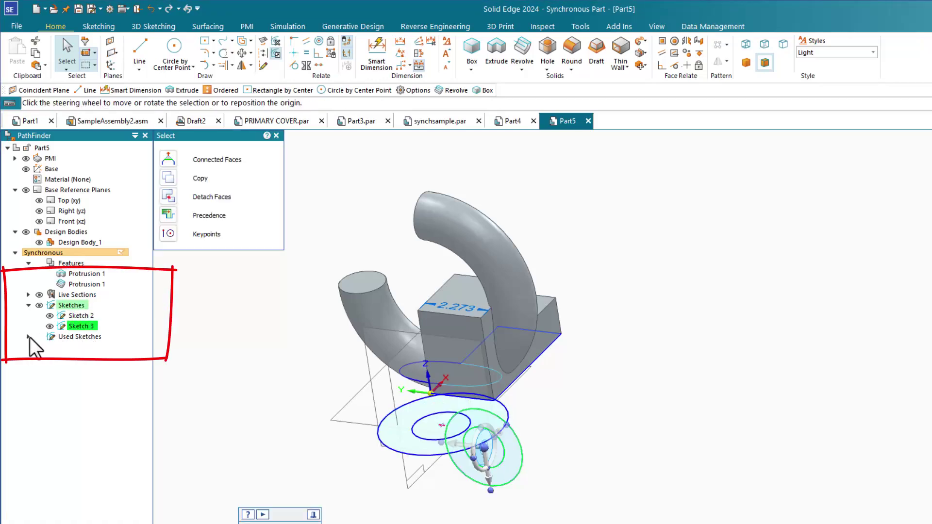
left_click(29, 337)
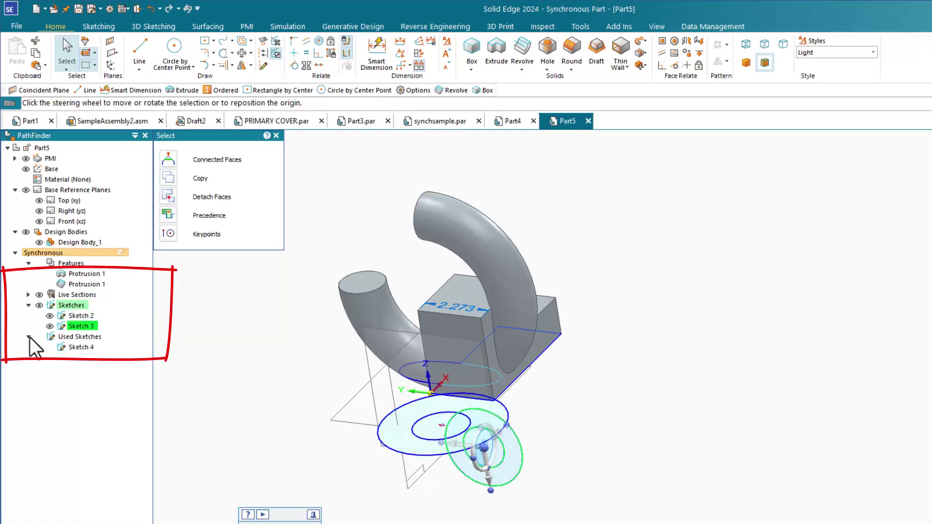
left_click(68, 345)
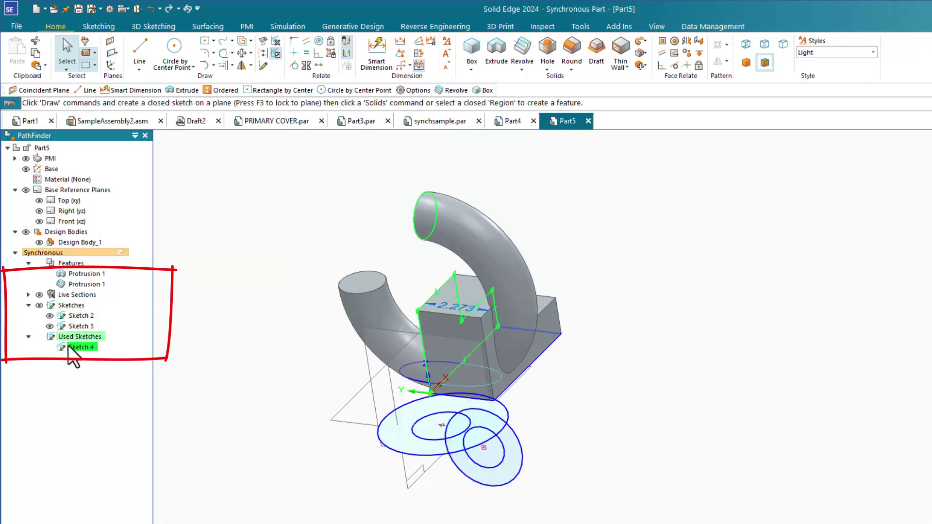
left_click(292, 439)
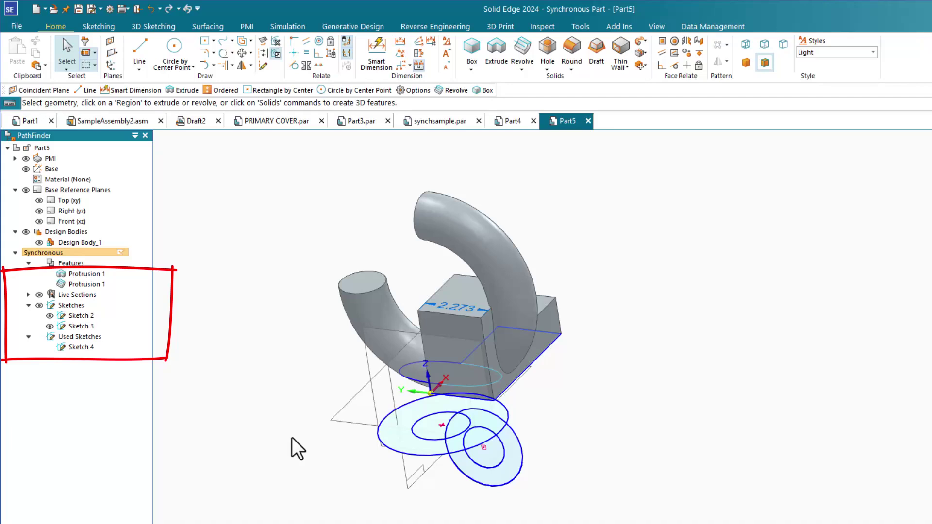
left_click(26, 297)
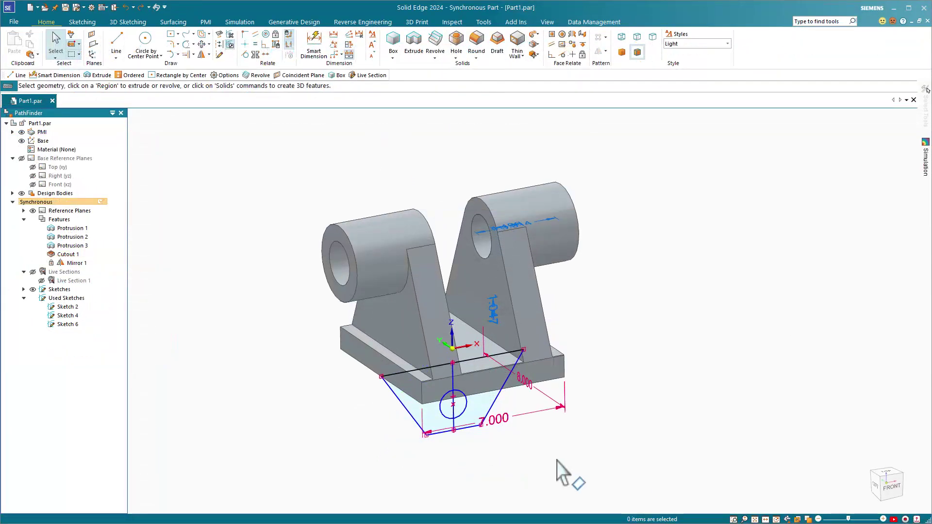
Move the left cylindrical boss of the bracket in Part1.par vertically upward with the Concentric design intent kept active.
left_click(375, 243)
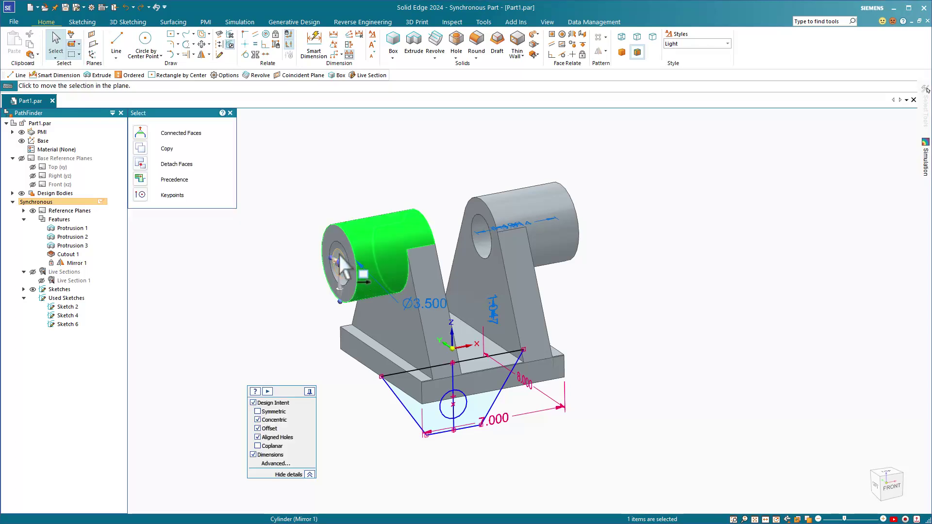
left_click(339, 275)
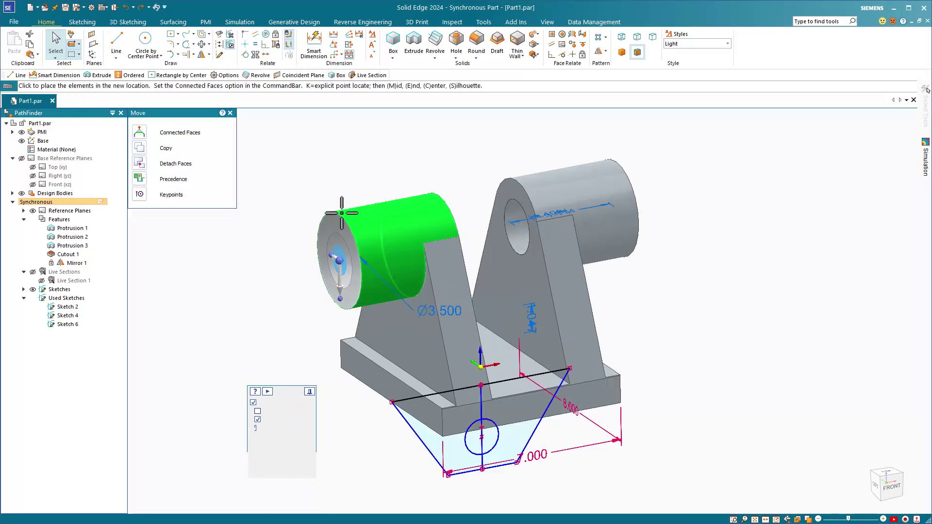
scroll(341, 273, "up", 2)
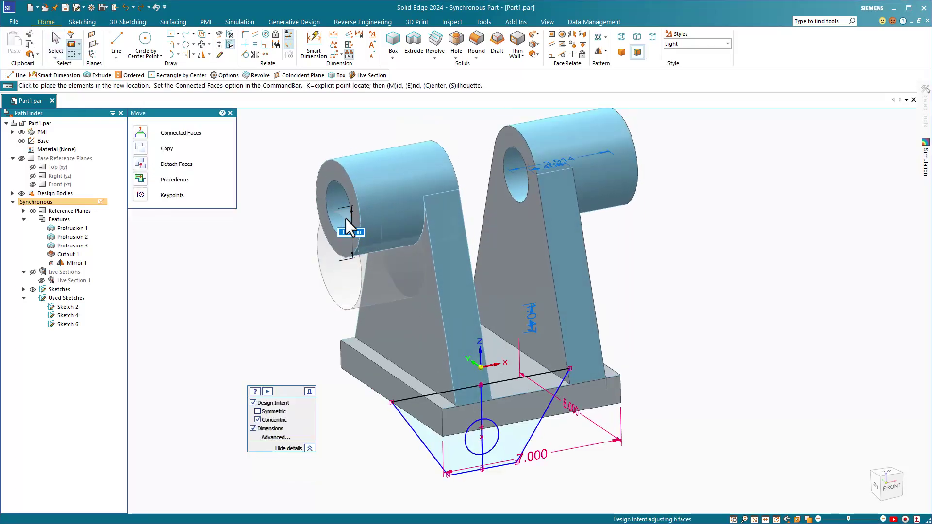
left_click(345, 237)
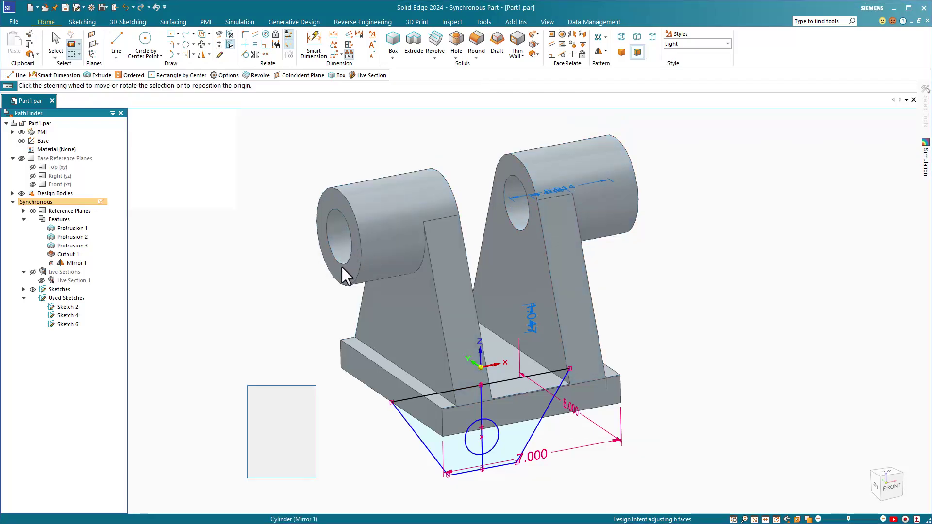
Move the left boss's ring-shaped end face inward toward its support to shorten the boss.
left_click(341, 265)
left_click(315, 252)
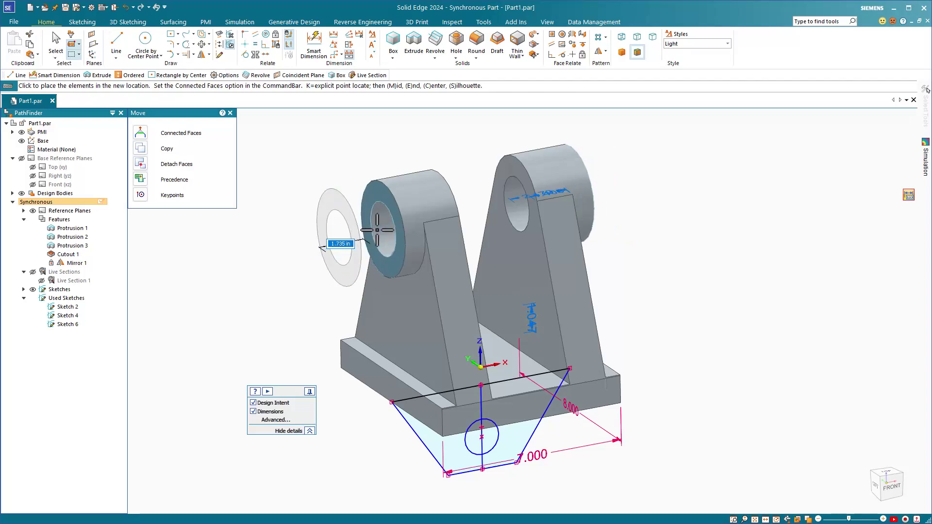
left_click(370, 230)
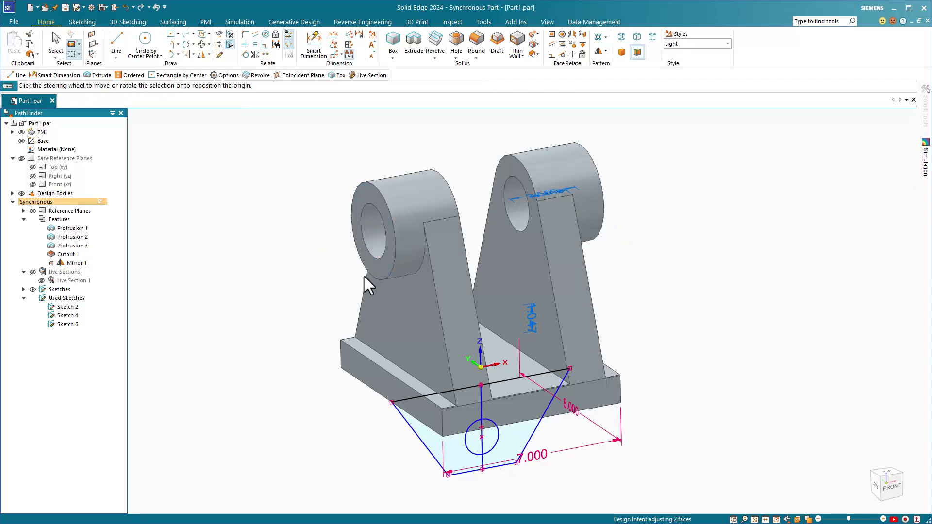
Extrude both halves of the trapezoidal region around the circle symmetrically by about 2.3 in beneath the base plate.
left_click(510, 451)
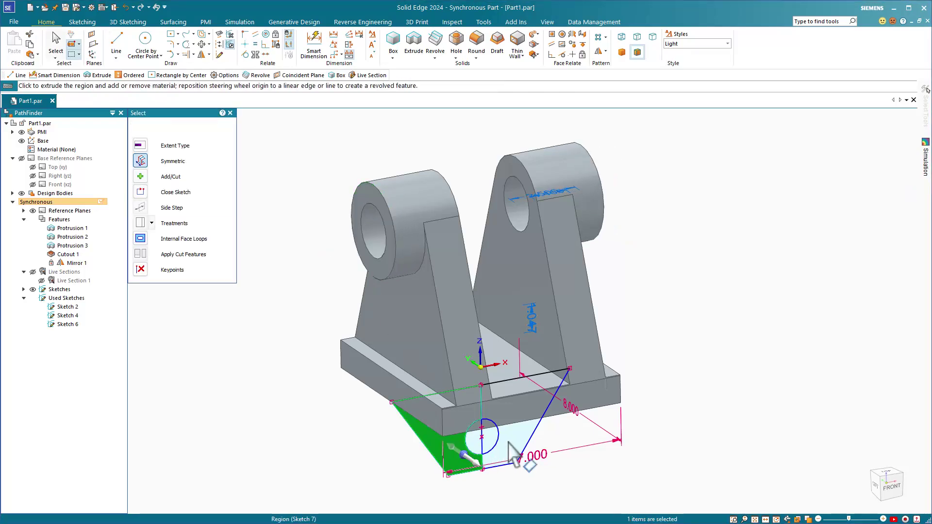
left_click(465, 457)
left_click(465, 455)
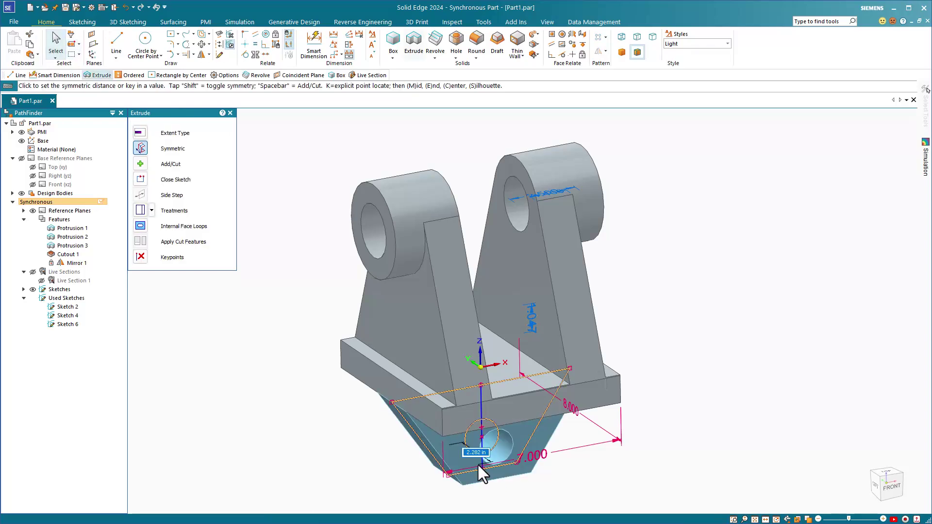
left_click(470, 471)
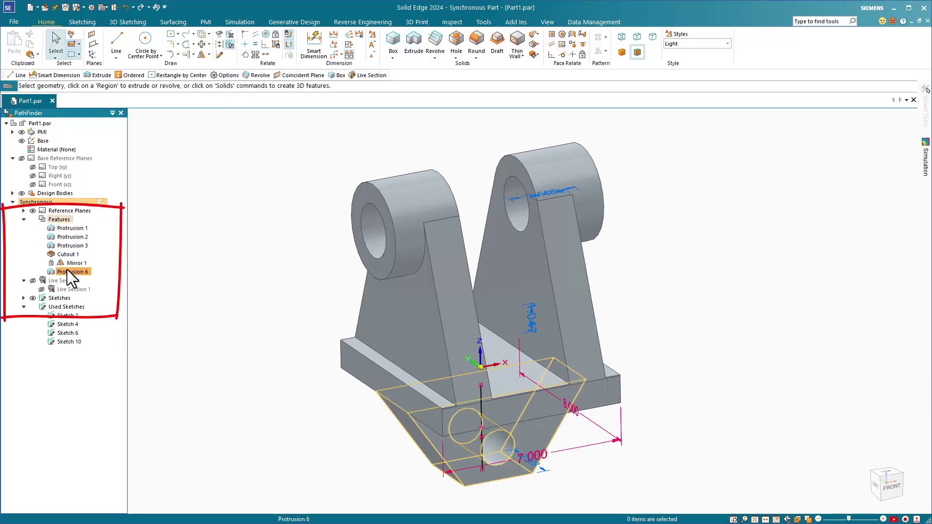
Reorder the trapezoidal protrusion, Protrusion 6, to the start of the Features list, above Protrusion 1.
left_click(70, 272)
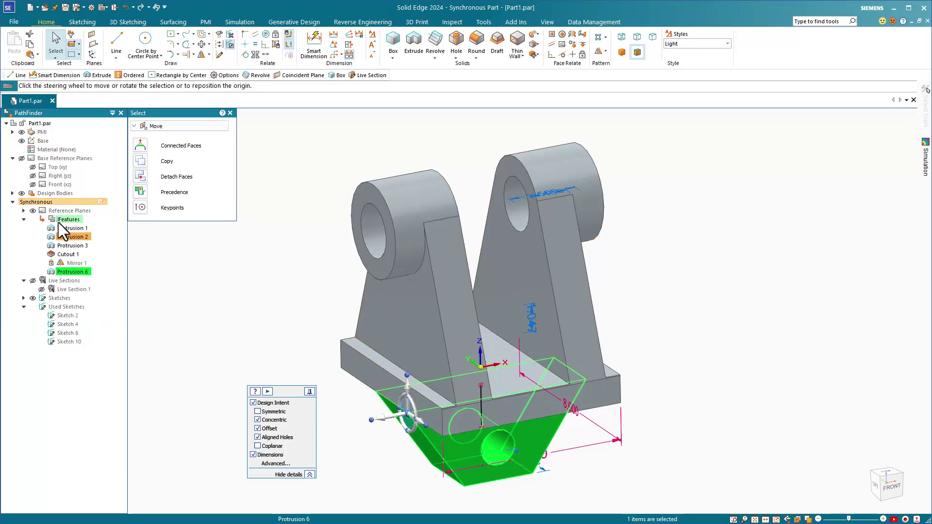
left_click_drag(58, 222, 58, 222)
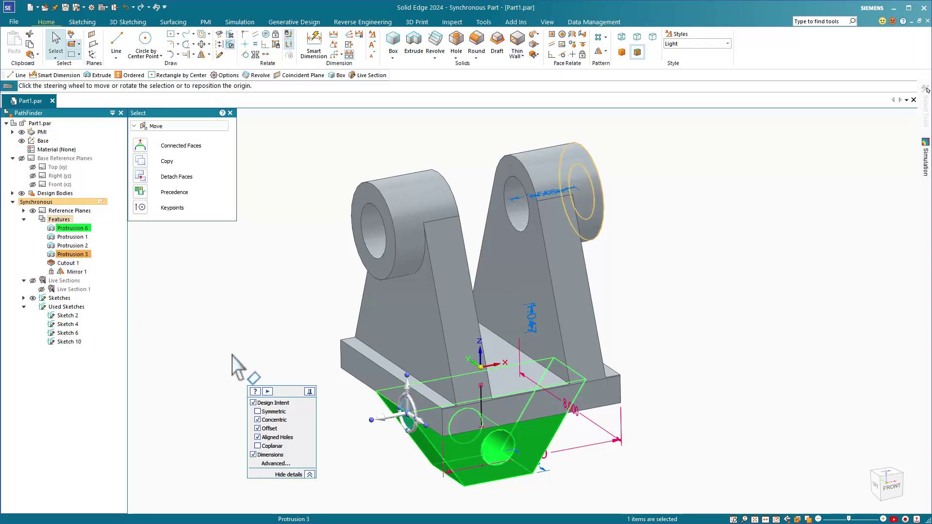
key("Escape")
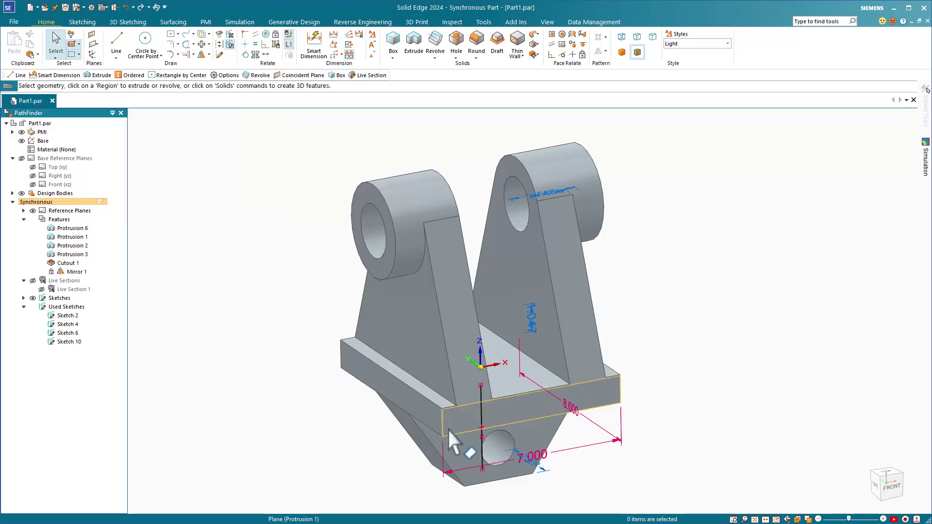
Move the base plate's upper face between the supports together with the hole in the lower protrusion upward by about 0.24 in.
left_click(479, 406)
left_click(535, 414)
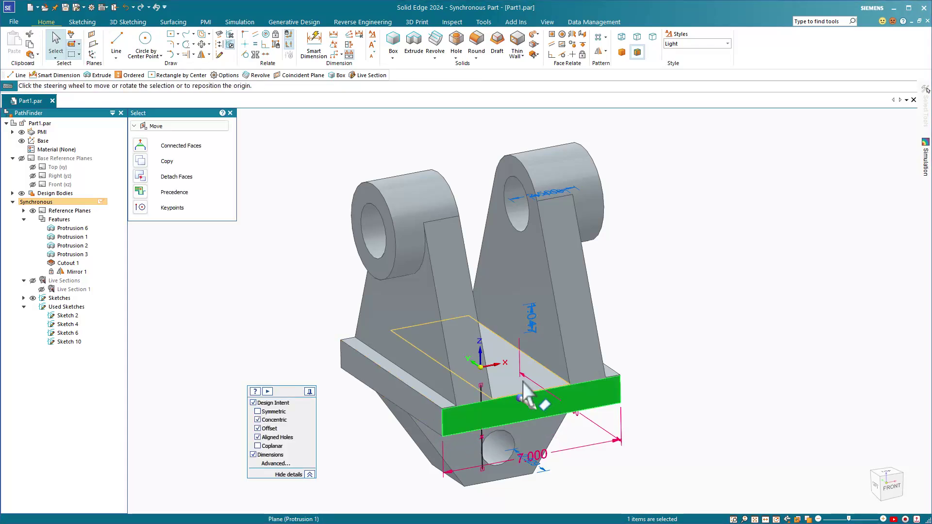
left_click(498, 445)
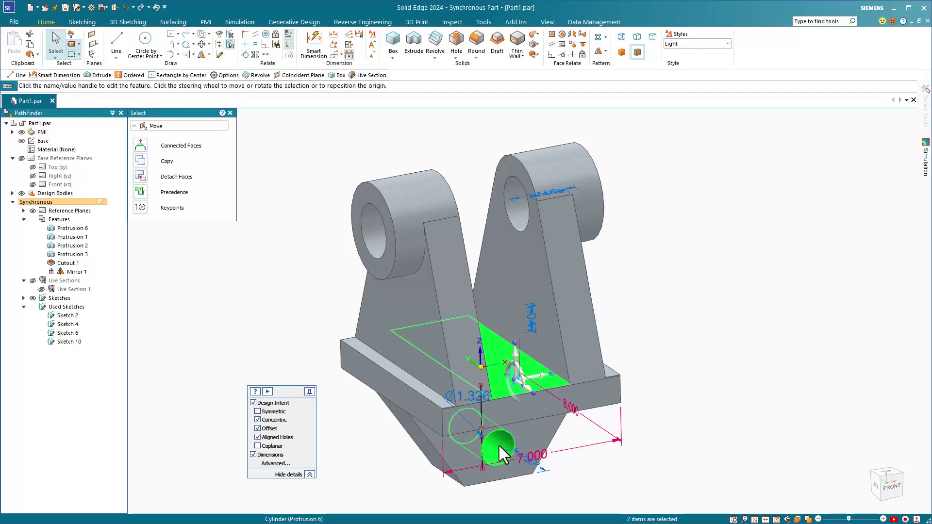
left_click(517, 362)
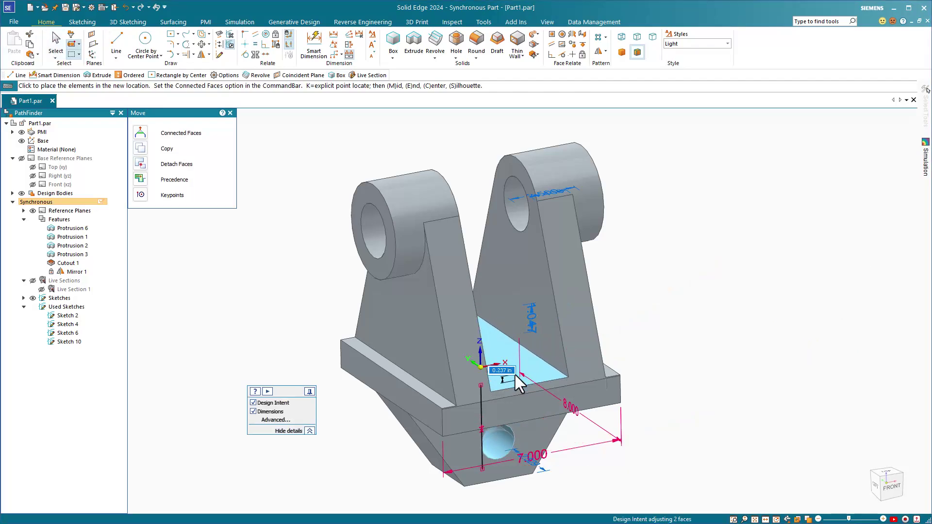
left_click(517, 378)
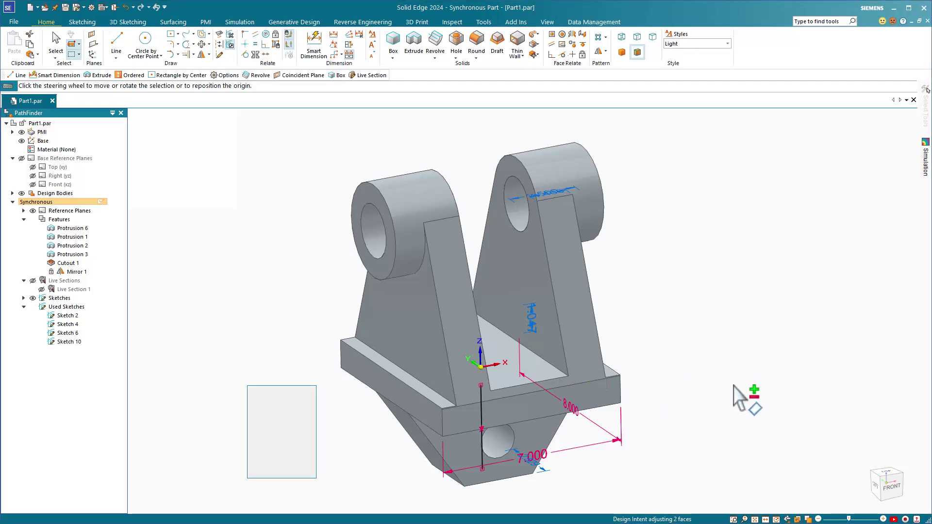
middle_click_drag(736, 381, 757, 385)
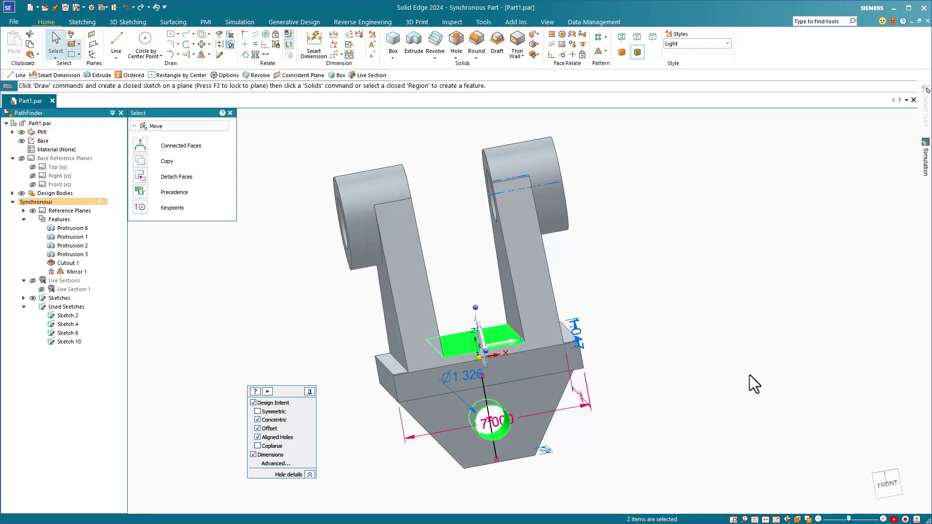
key("Escape")
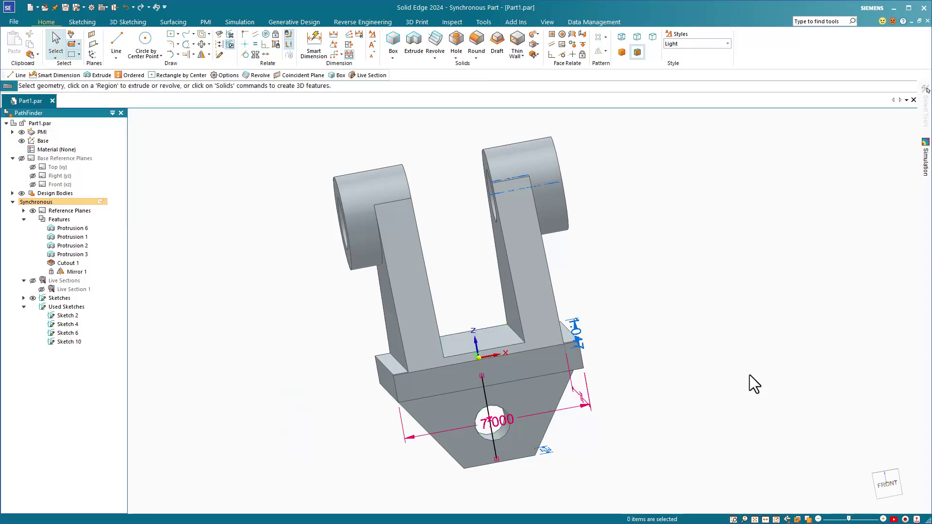
middle_click_drag(749, 374, 444, 333)
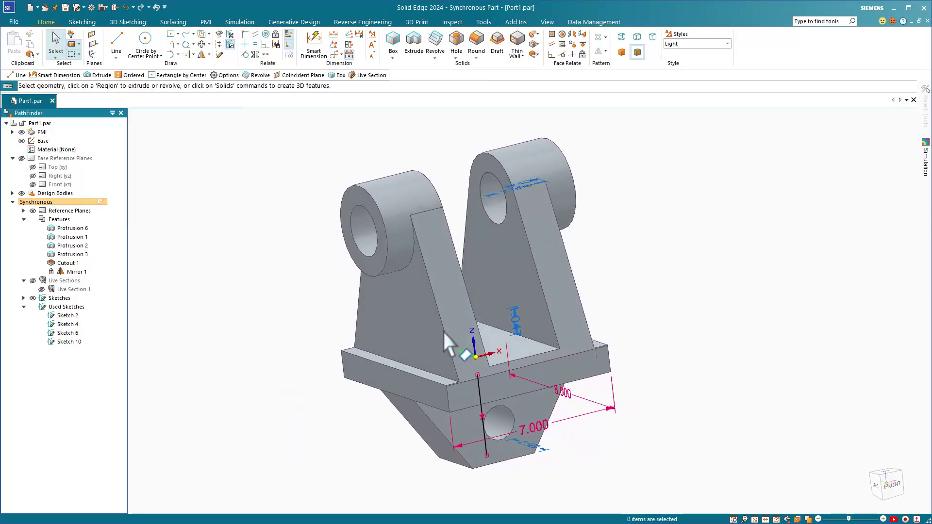
Enable Symmetric design intent and move the left boss's ring-shaped end face outward to lengthen both bosses equally.
left_click(363, 258)
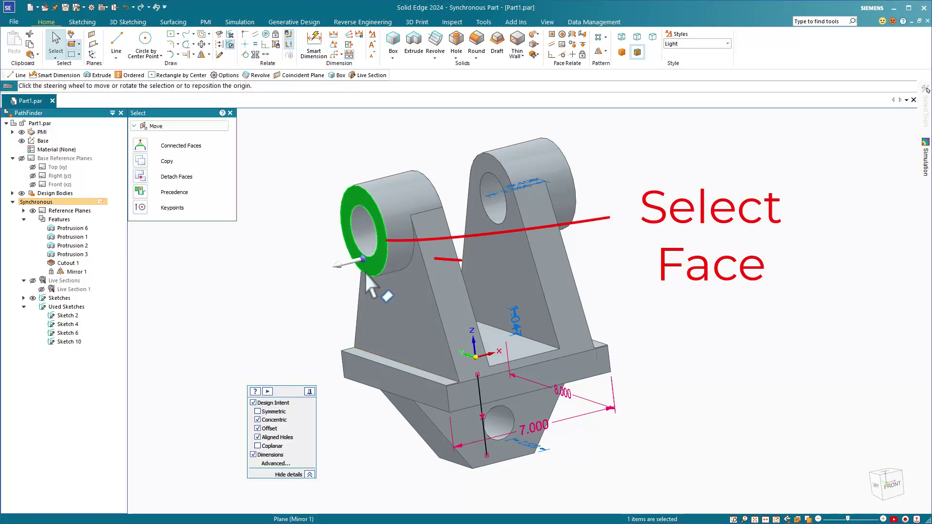
left_click(257, 412)
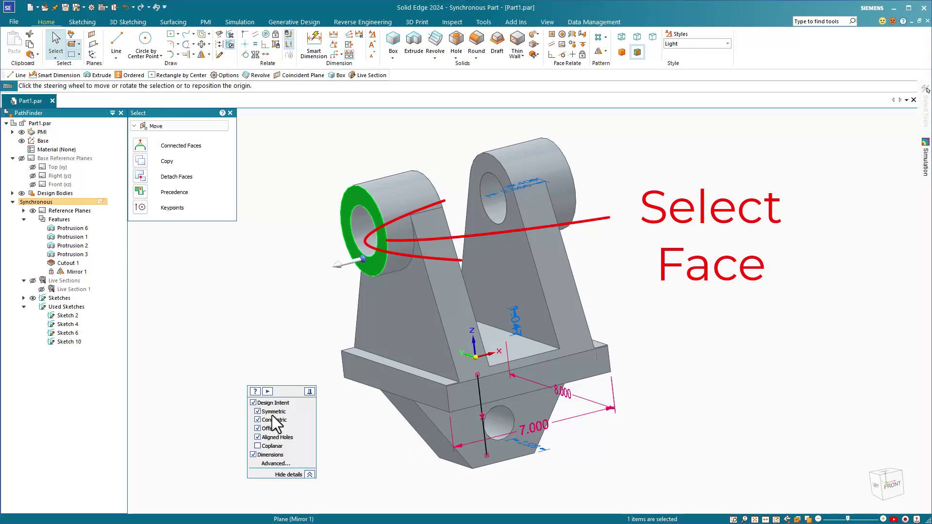
left_click(342, 266)
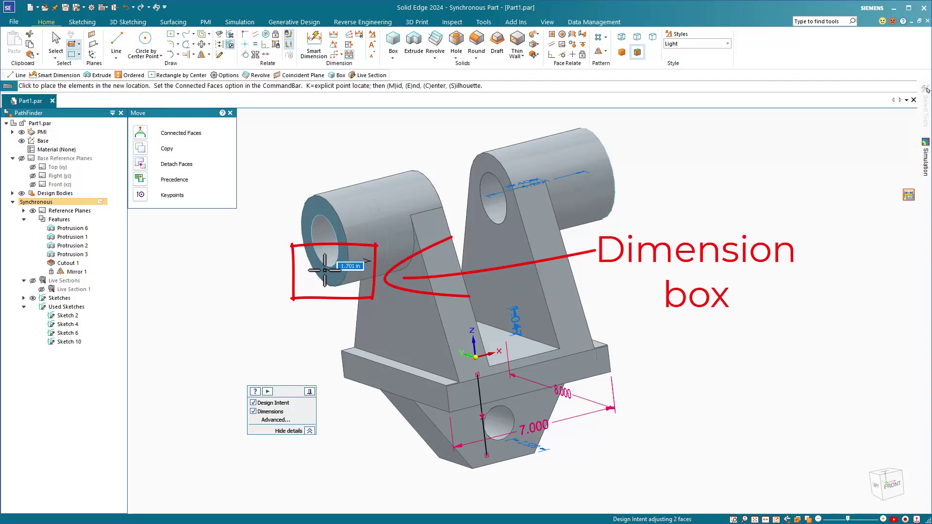
key("Return")
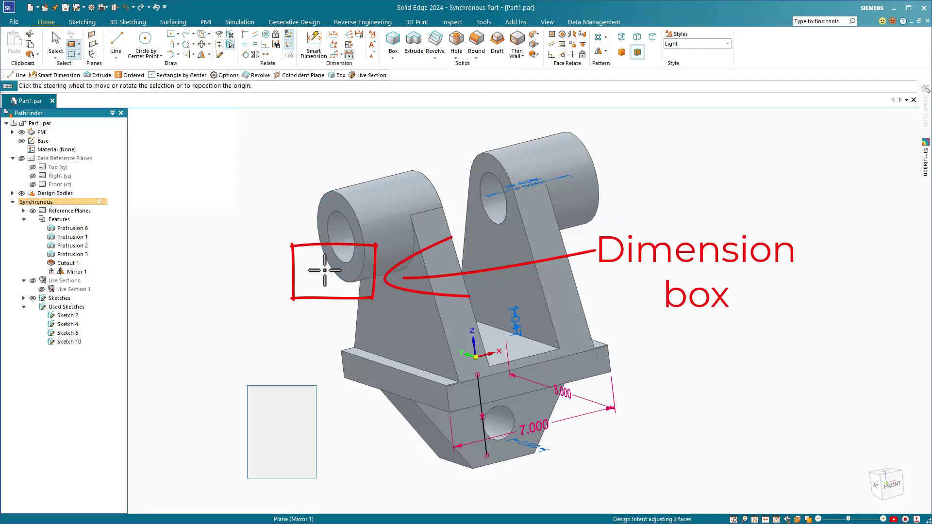
left_click(337, 275)
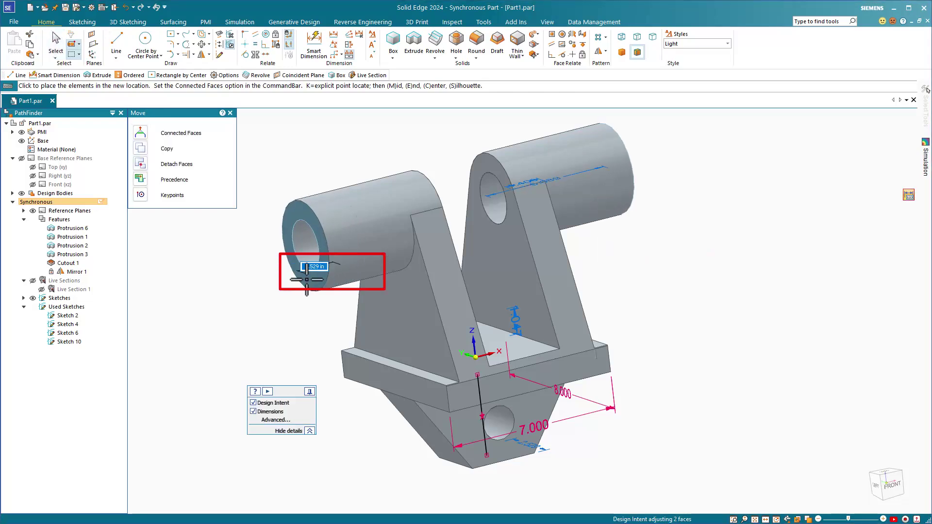
key("Return")
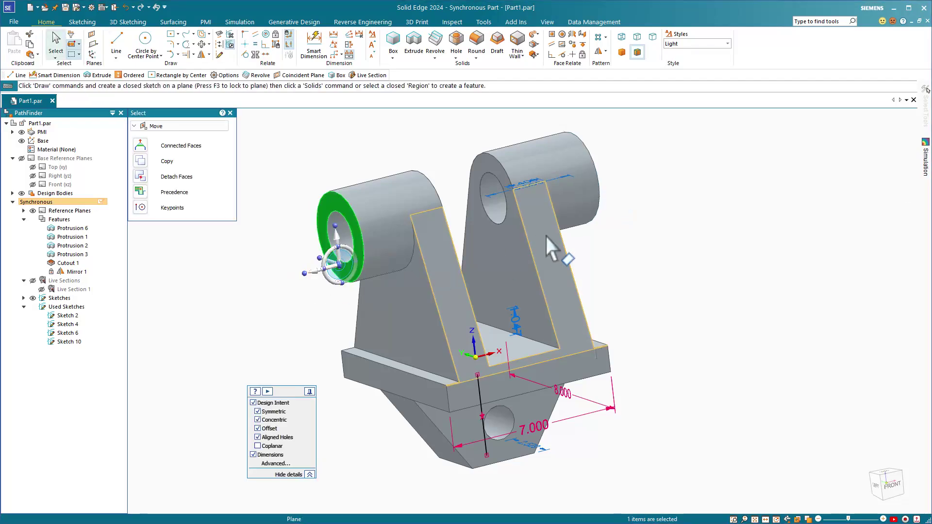
Set the length dimension along the right boss to 4 in.
key("ctrl+i")
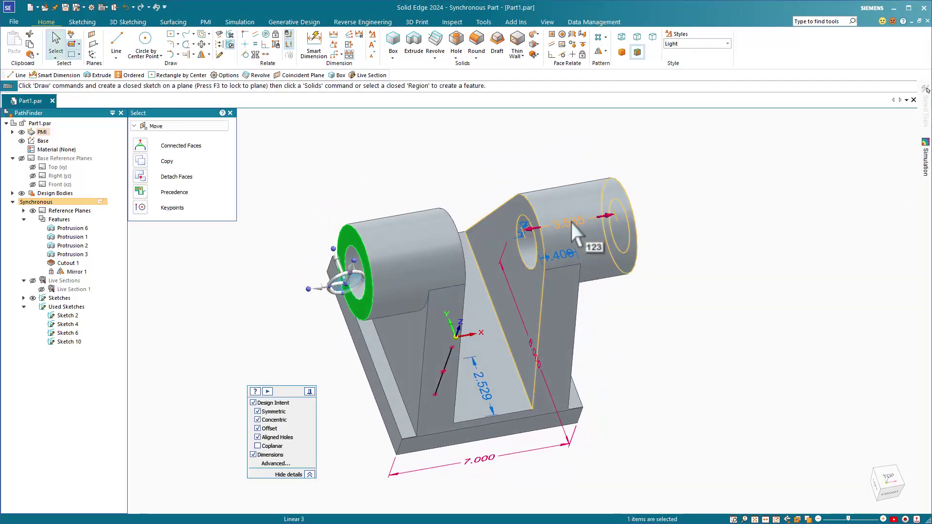
key("Escape")
left_click(571, 219)
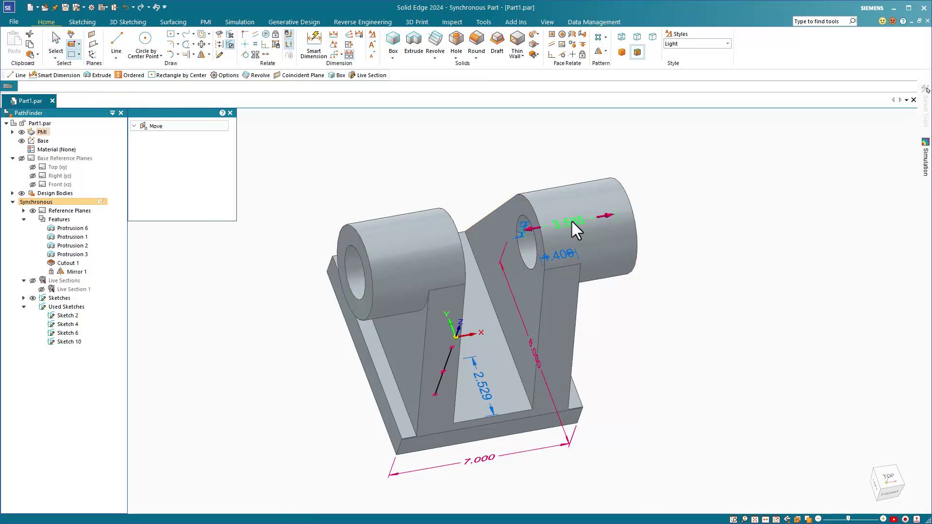
type("4")
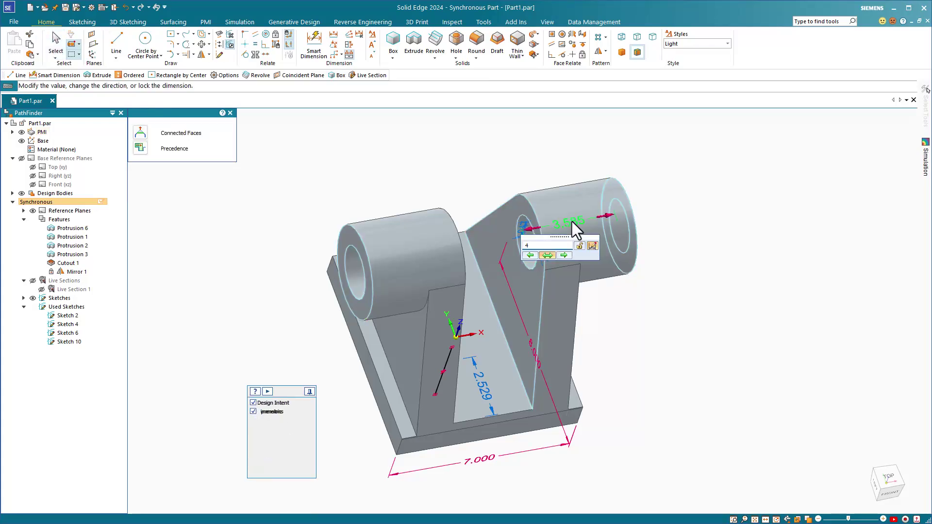
key("Return")
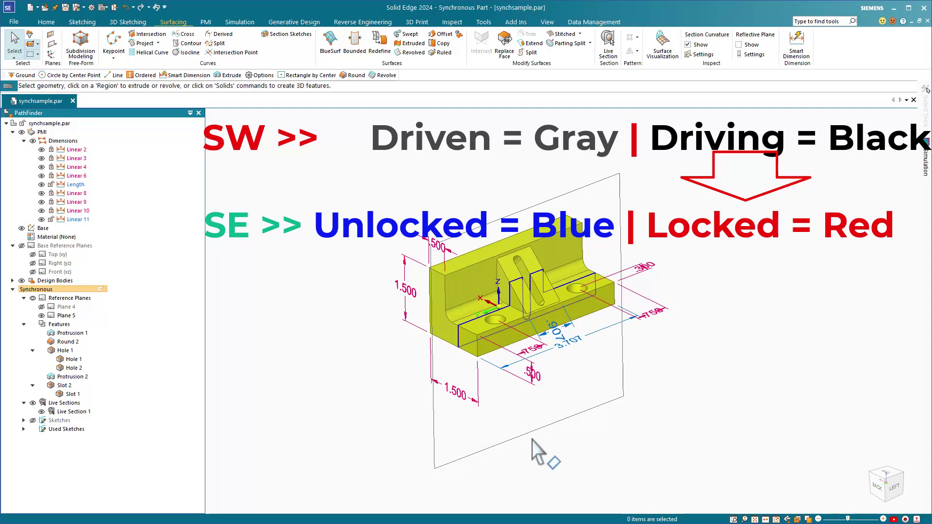
In synchsample.par, move the bracket's L-shaped end face outward, toggling Symmetric design intent, to an overall length of about 5.05 in.
left_click(470, 354)
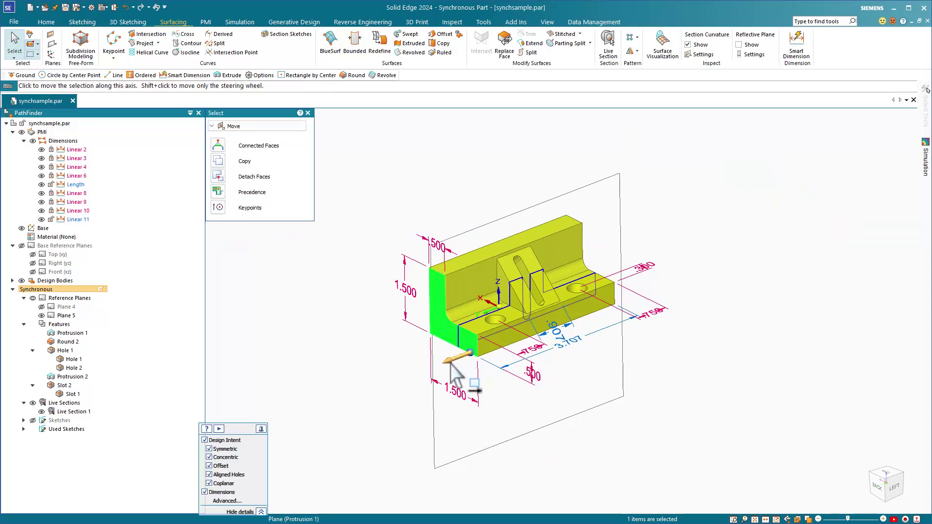
left_click(451, 364)
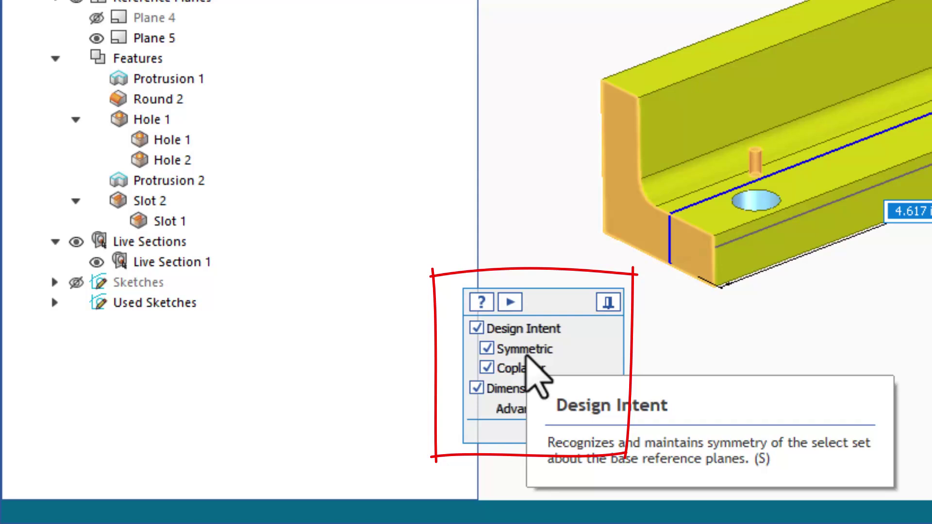
left_click(520, 349)
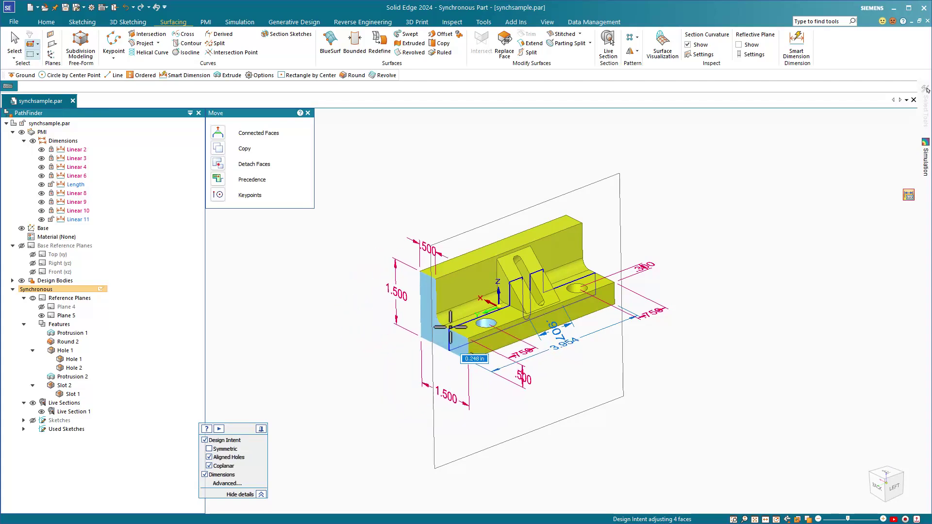
left_click(449, 326)
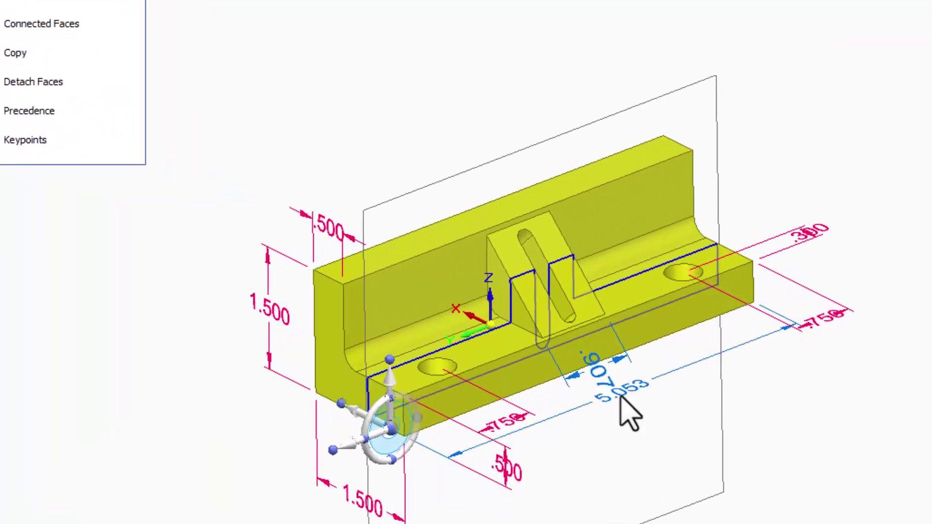
Lock the dimension for the bracket's overall length.
key("Escape")
left_click(623, 399)
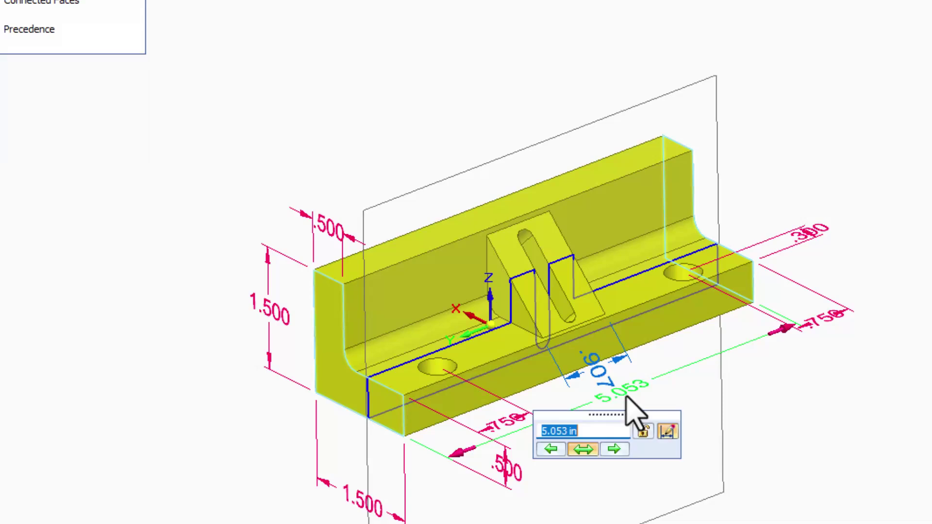
left_click(643, 431)
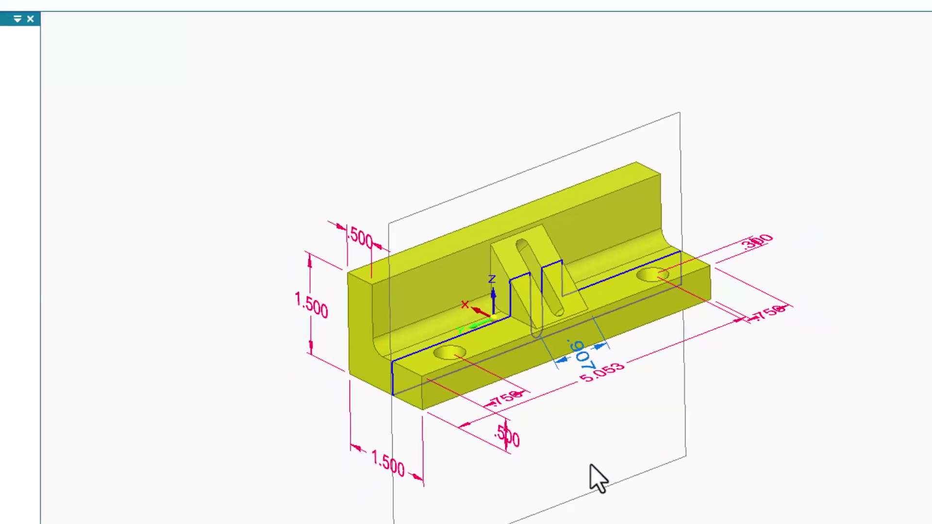
Try to move the bracket's L-shaped end face outward by about 0.32 in against the locked length dimension.
left_click(328, 386)
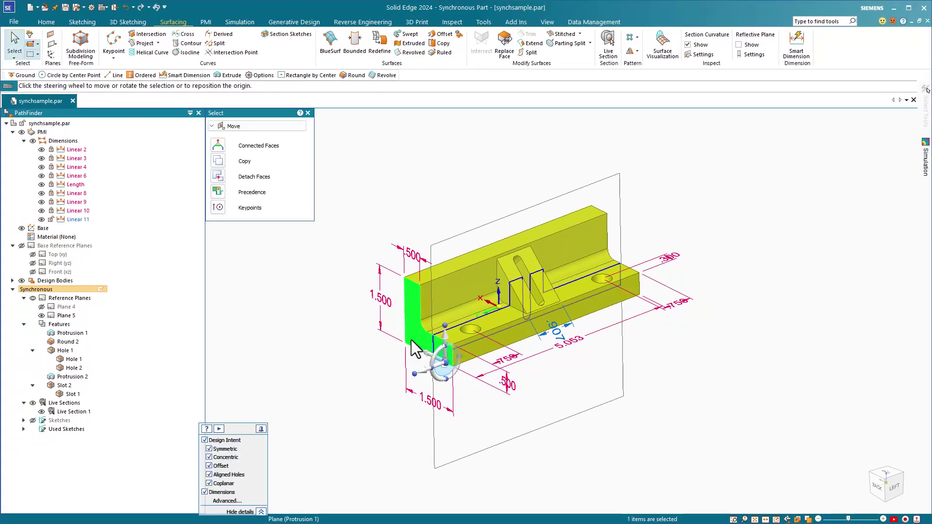
left_click(425, 364)
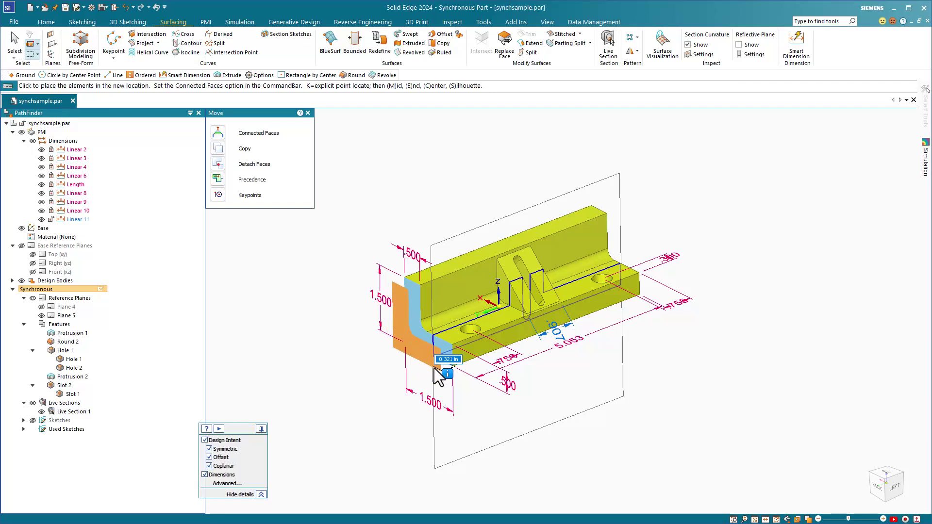
key("Escape")
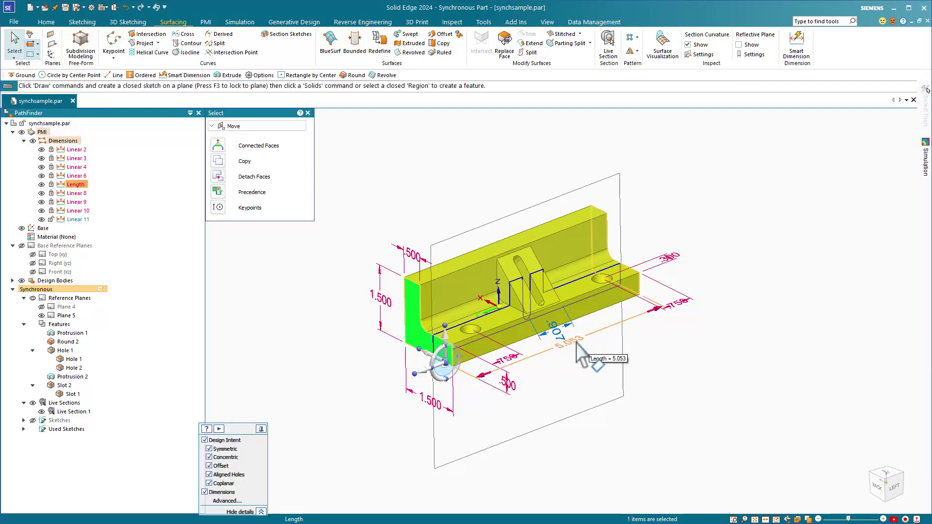
Set the bracket's overall length to 5.305 in with the change applied only at the near L-shaped end.
left_click(576, 342)
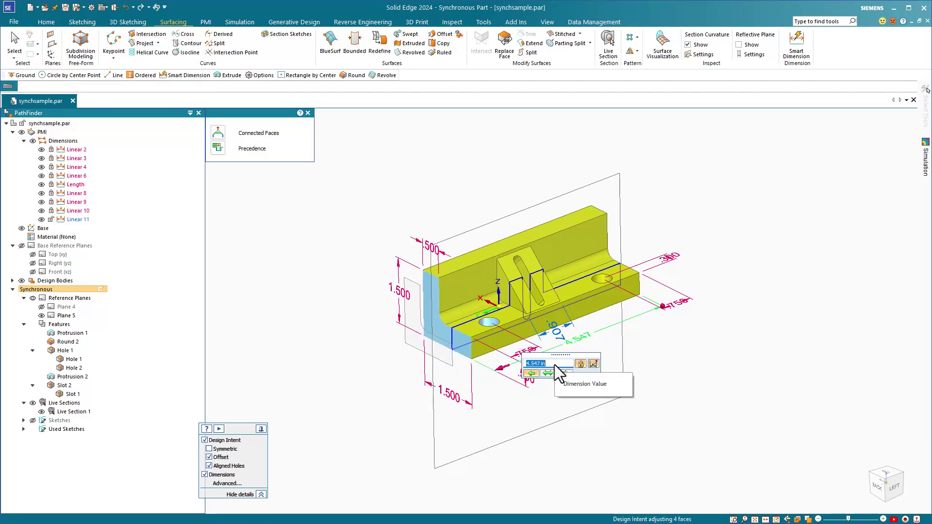
type("5.3053")
key("Return")
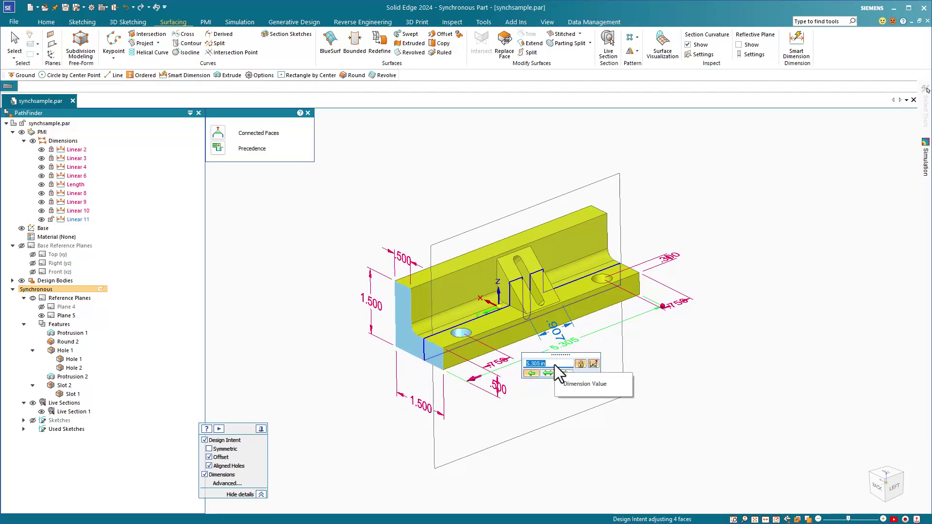
Apply length changes at the bracket's far end, trying 4.775 in and settling on 5.836 in, and switch the dimension to symmetric.
left_click(565, 373)
type("4.775")
key("Return")
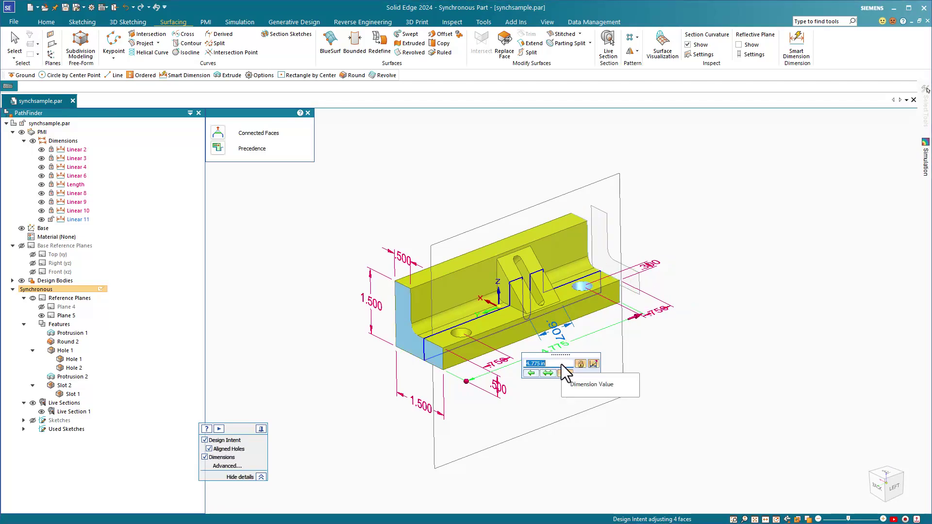
left_click(546, 373)
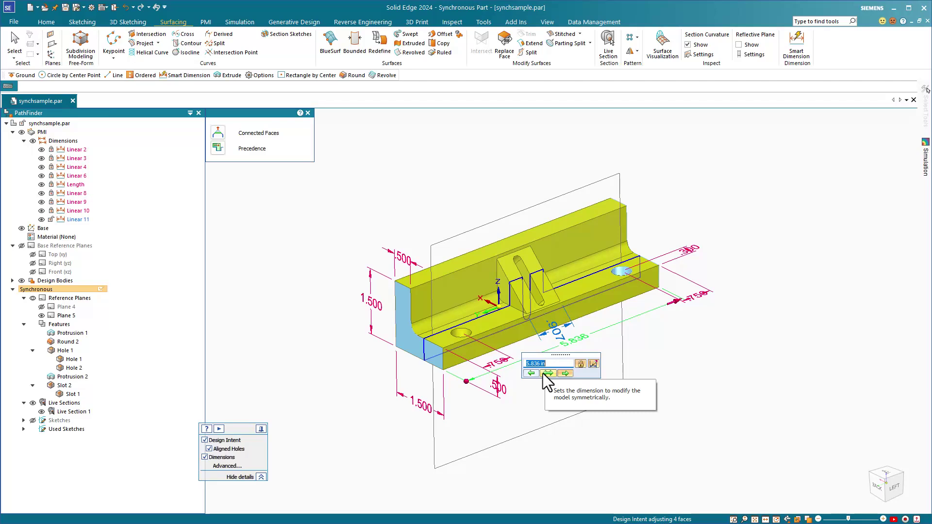
key("Return")
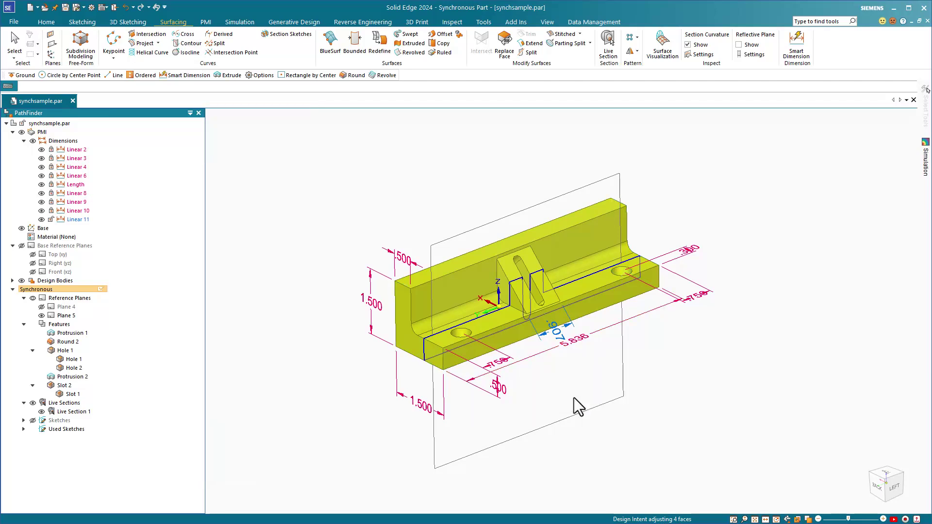
left_click(573, 398)
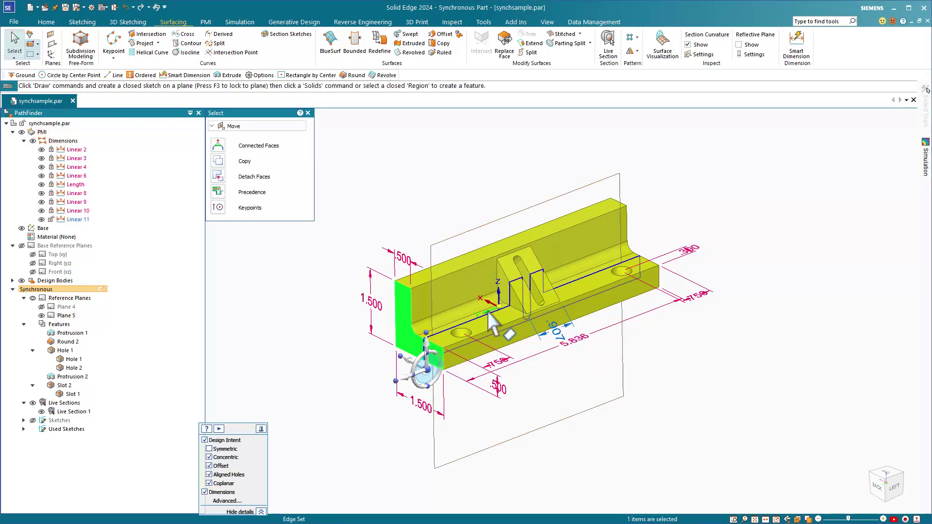
Highlight the existing Live Section 1 in the bracket and locate the command that creates live sections.
left_click(68, 412)
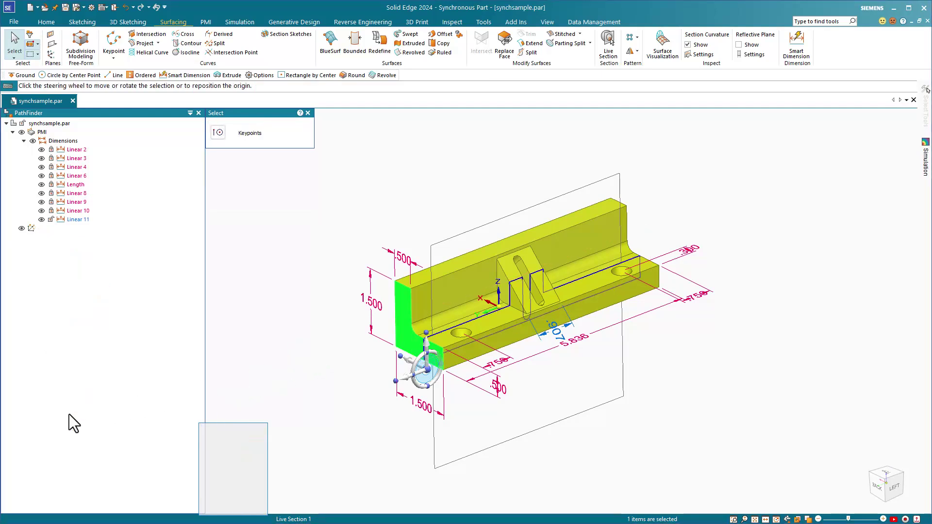
left_click(357, 179)
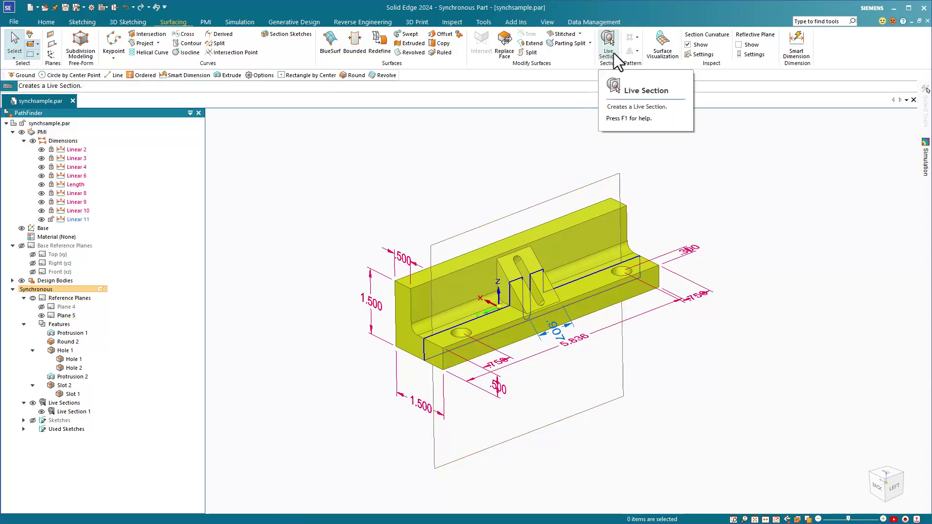
scroll(161, 35, "up", 1)
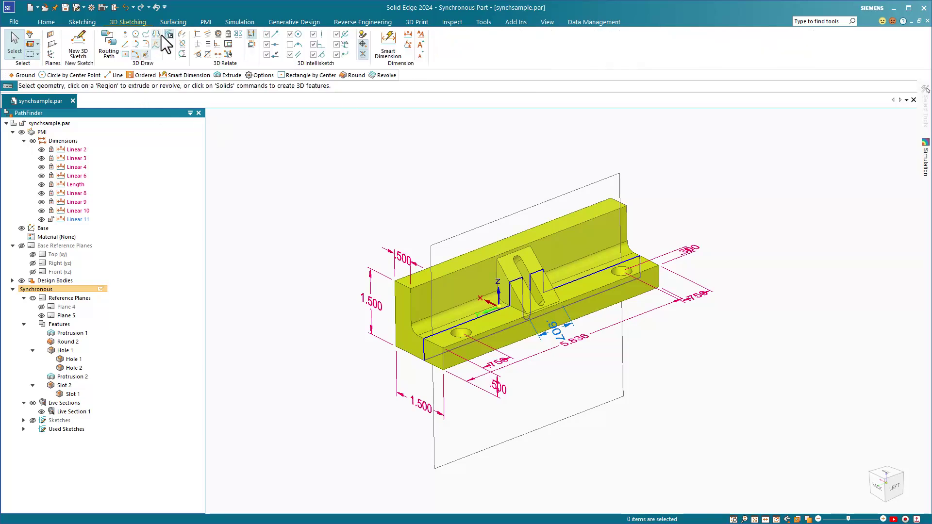
left_click(173, 22)
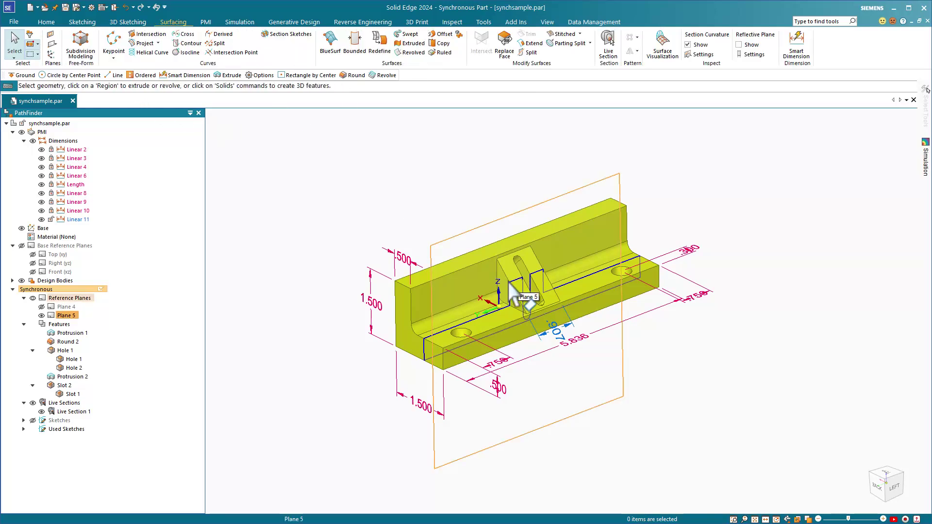
Move the upper edge of the central rib's live section downward to lower the rib's slotted sloping face.
scroll(515, 296, "up", 3)
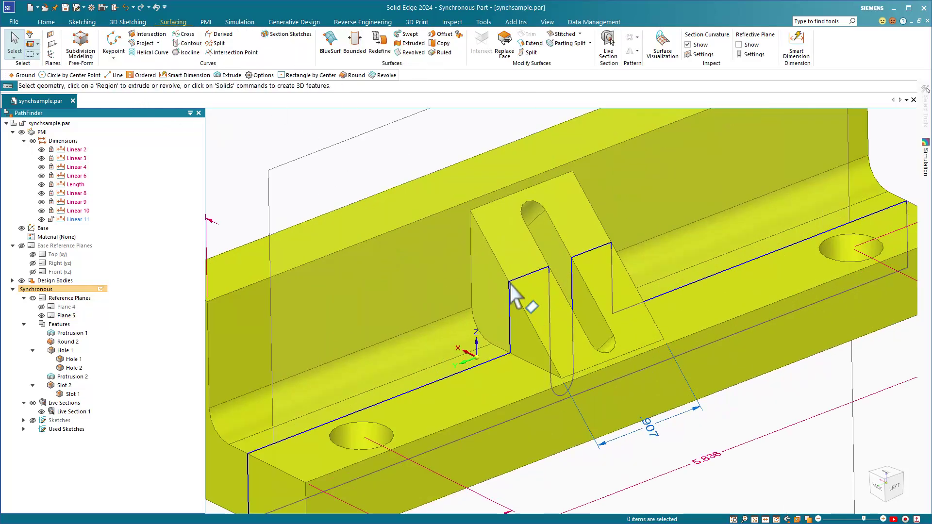
scroll(516, 296, "down", 1)
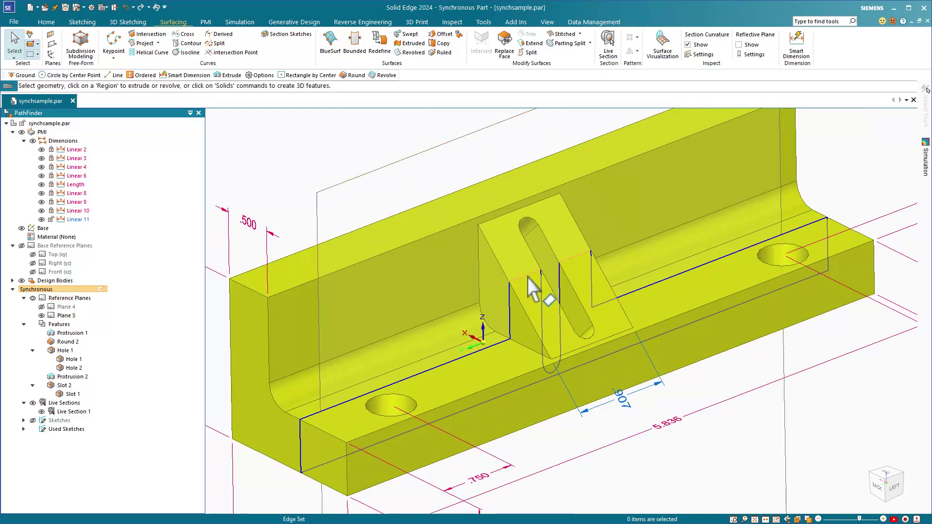
left_click(528, 277)
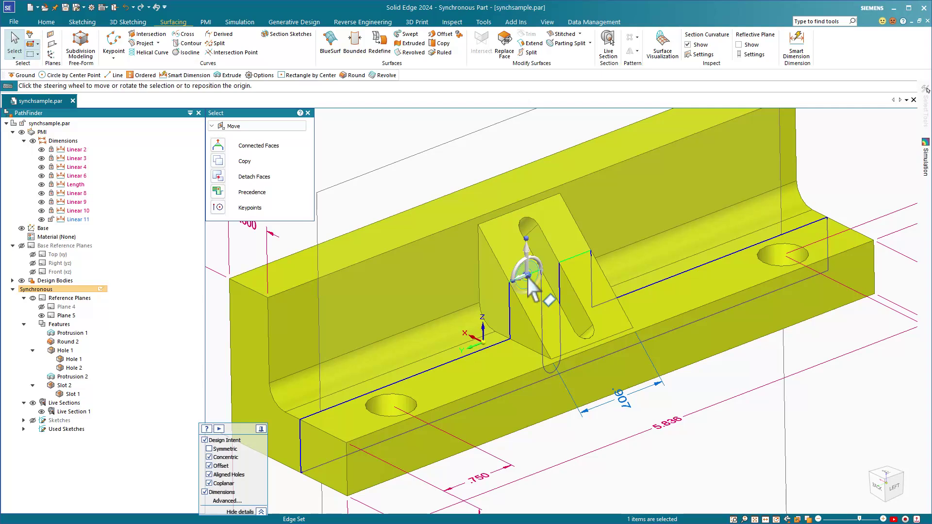
left_click(528, 278)
left_click(529, 284)
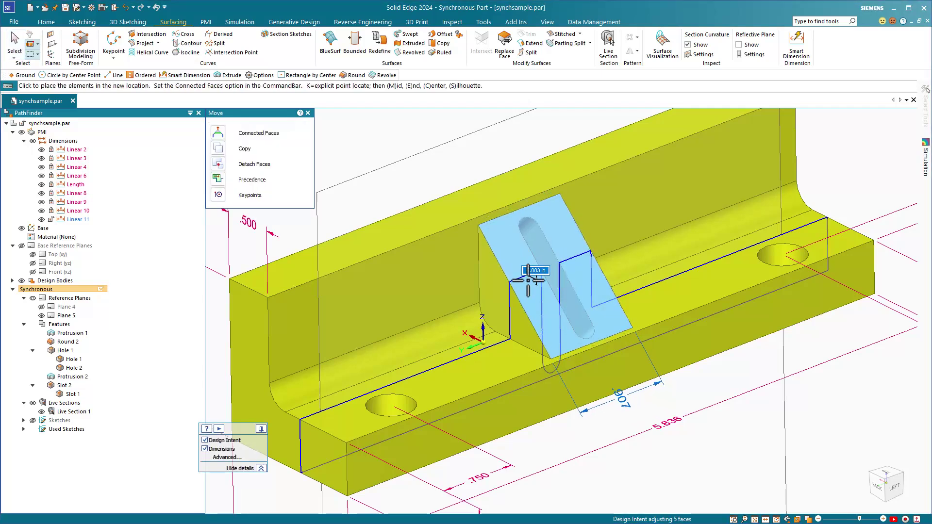
scroll(518, 330, "down", 1)
Move the live section's side edge inward with symmetric design intent on, narrowing the central rib to about 0.80 in.
left_click(516, 318)
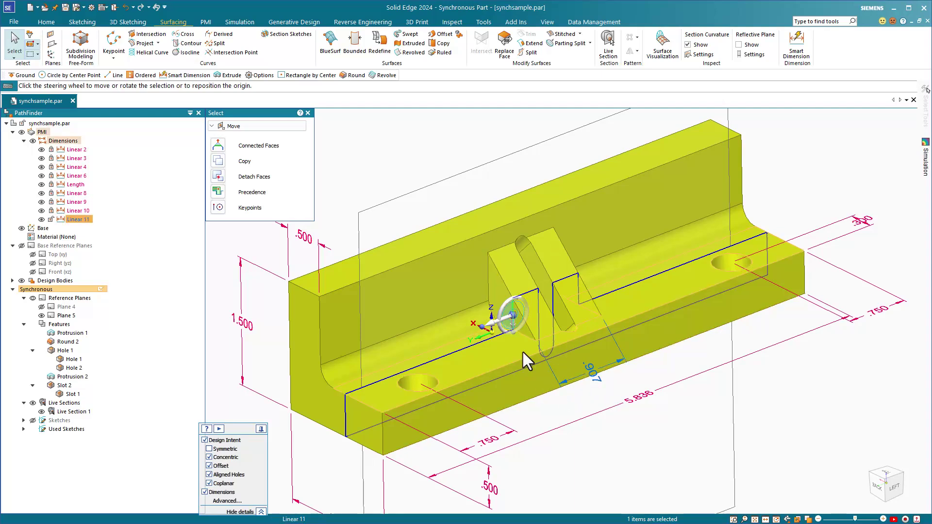
scroll(493, 327, "up", 1)
left_click(494, 327)
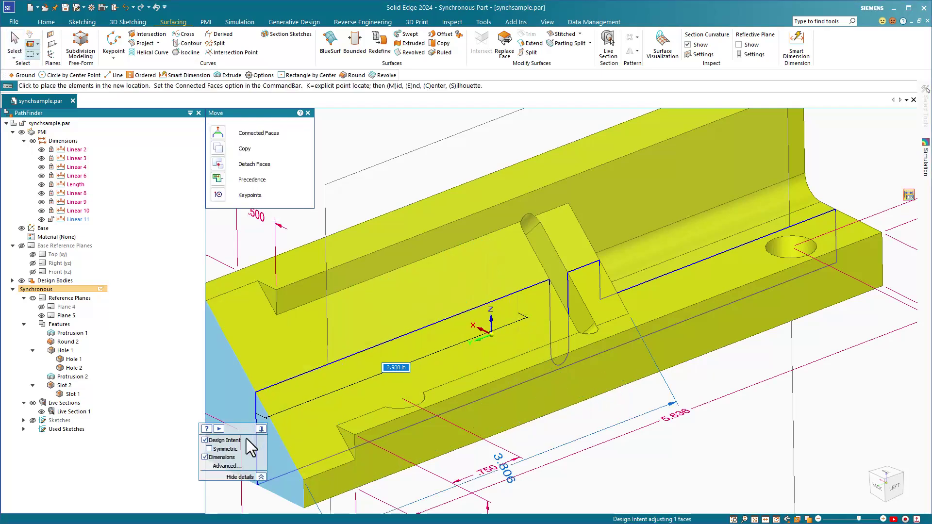
key("Return")
left_click(209, 448)
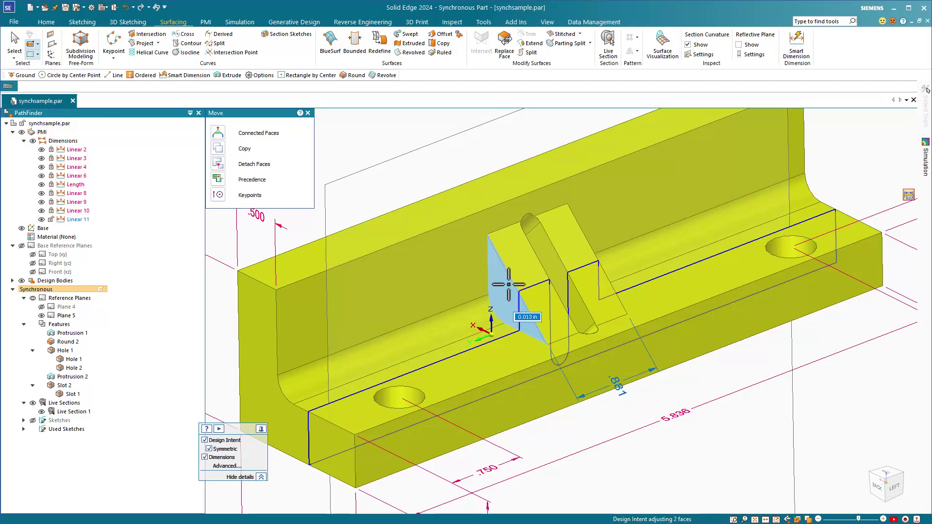
left_click(511, 282)
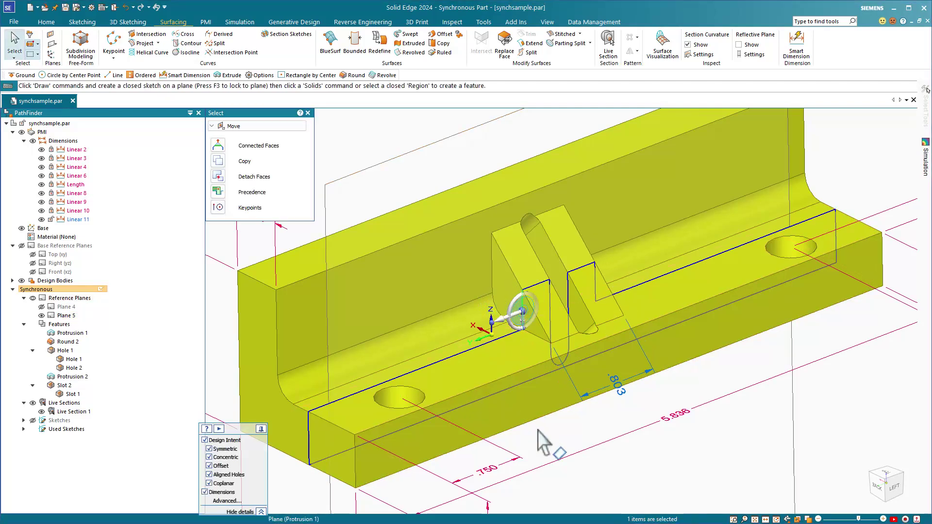
left_click(561, 433)
Unlock the 0.750 in dimension between the near hole and the bracket's L-shaped end.
middle_click_drag(561, 434, 422, 379)
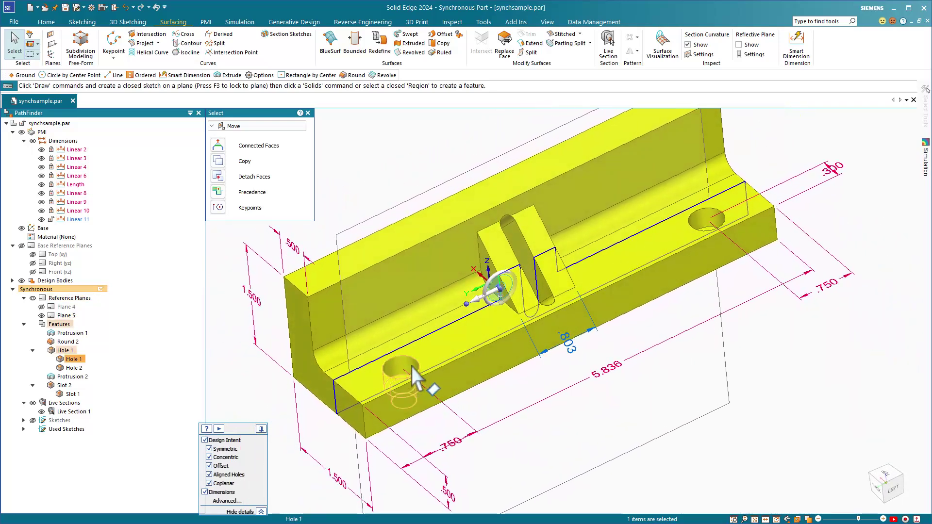
left_click(458, 453)
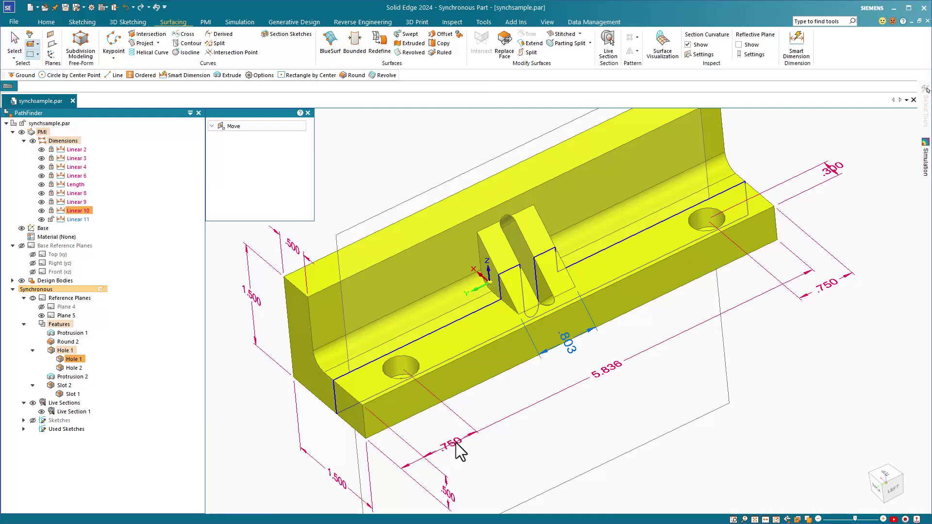
left_click(458, 452)
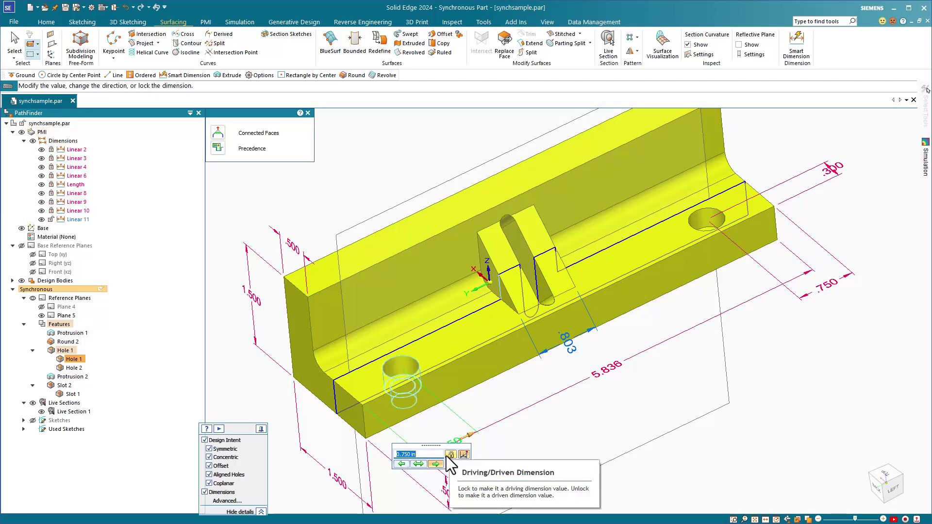
left_click(449, 454)
left_click(527, 443)
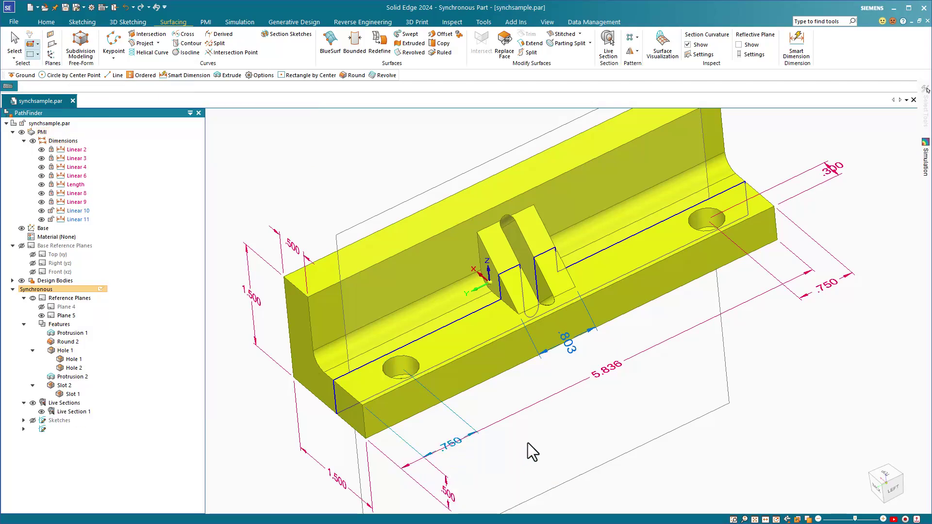
Try symmetric changes of the bracket's overall length to 5.544 in and 6.419 in.
left_click(613, 372)
type("5.544")
key("Return")
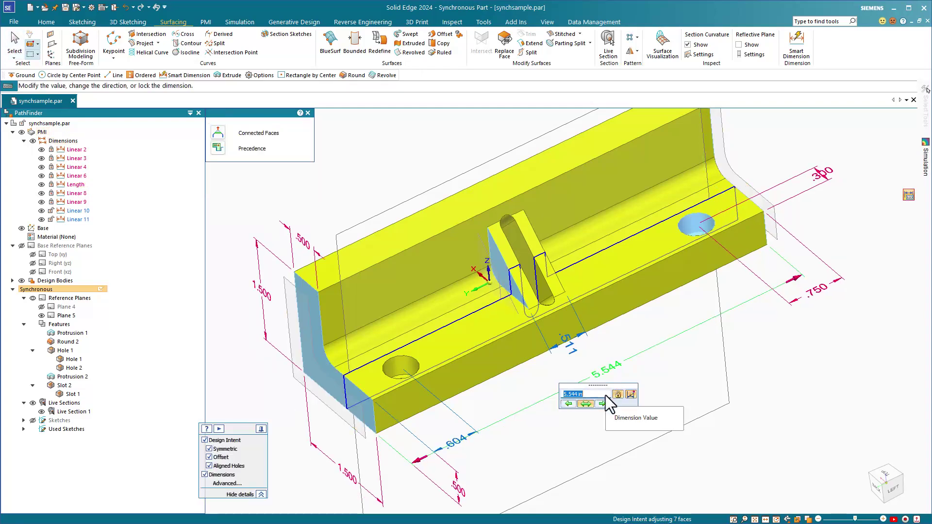
scroll(605, 395, "up", 7)
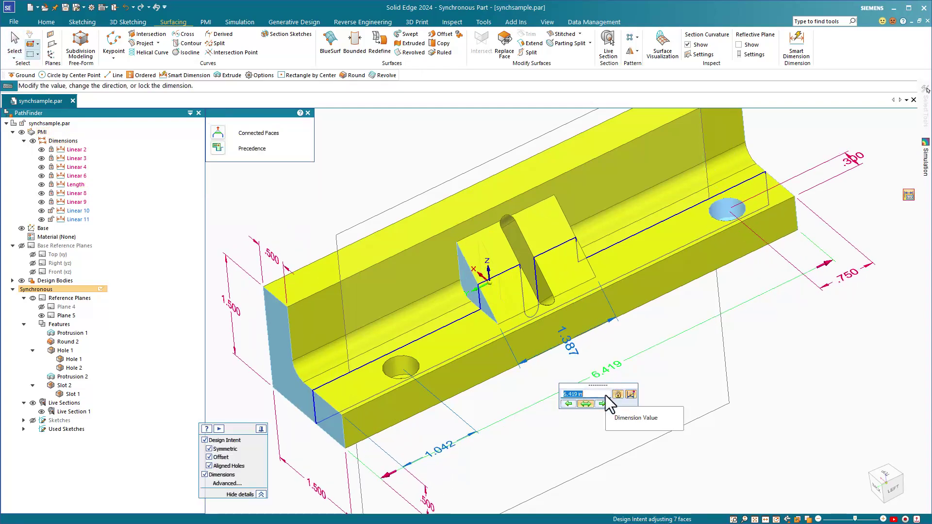
key("Escape")
left_click(388, 379)
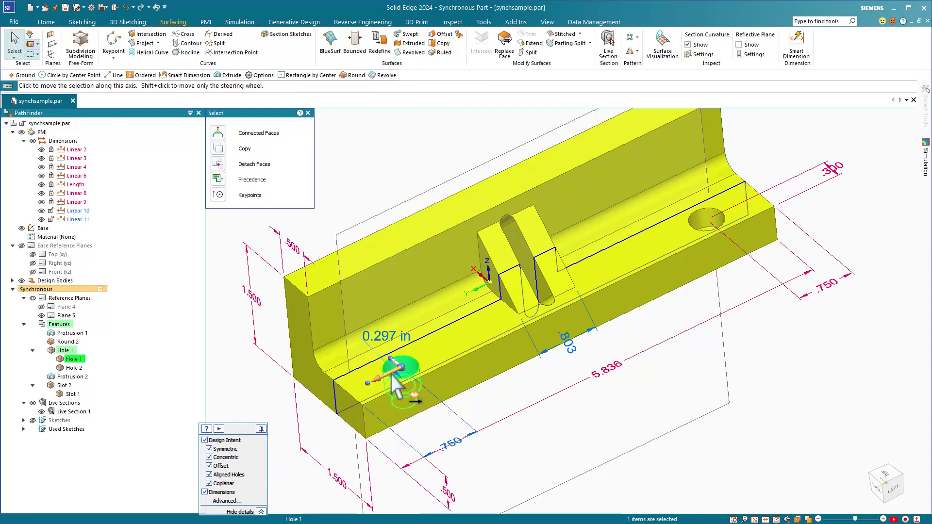
left_click(386, 376)
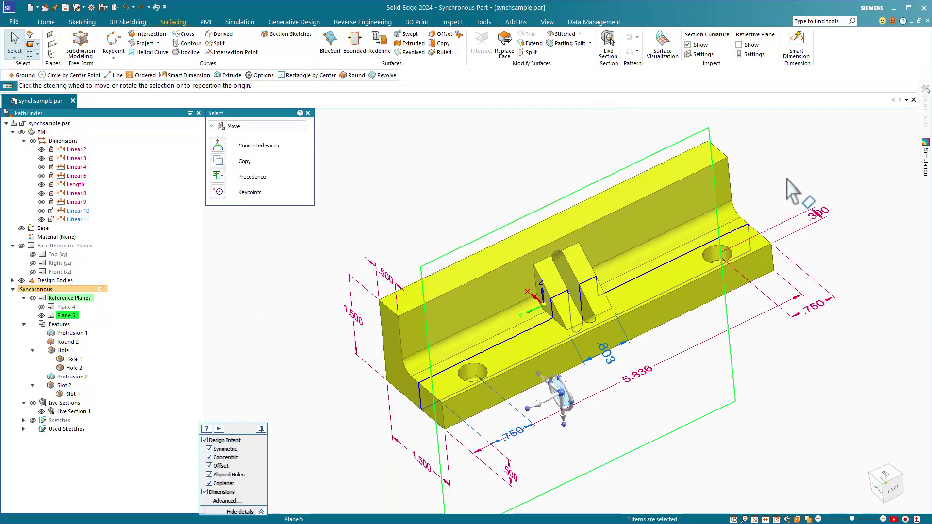
key("Escape")
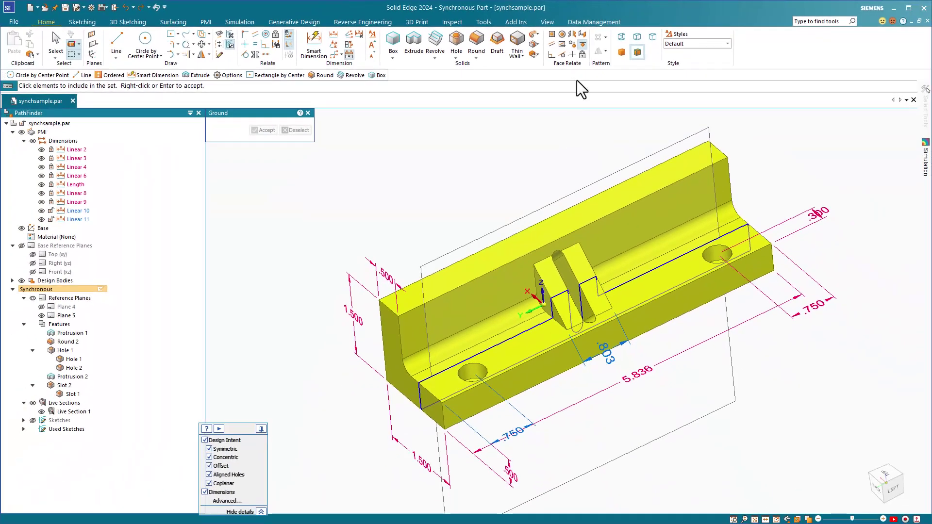
Ground the bracket's near L-shaped end face together with its underside and back face.
left_click(397, 382)
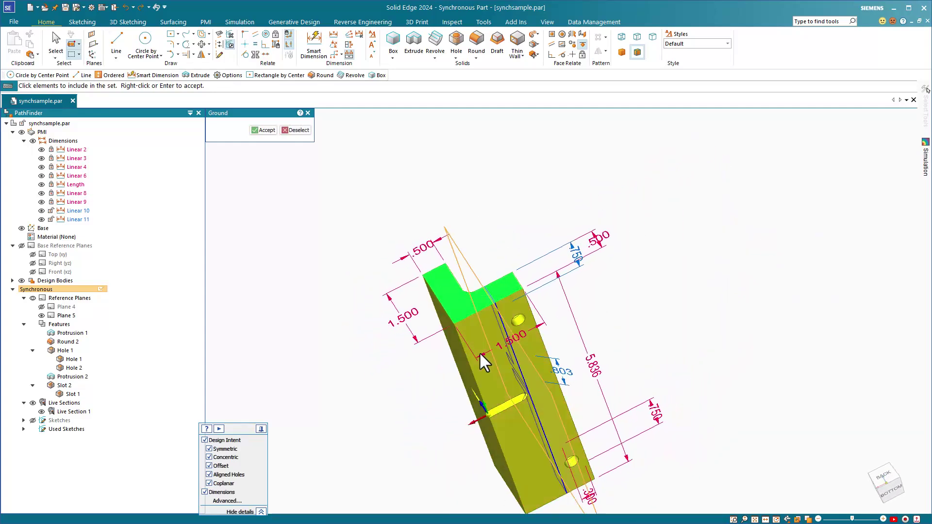
left_click(265, 128)
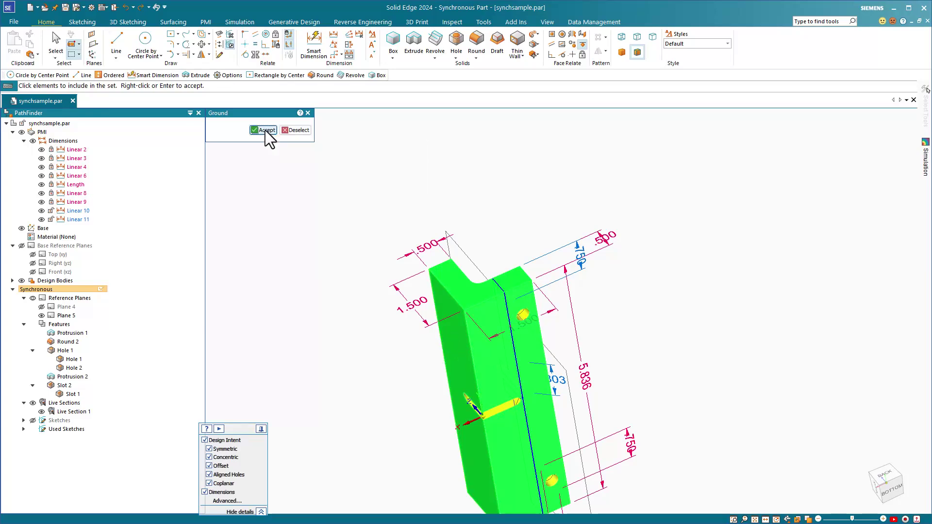
key("ctrl+l")
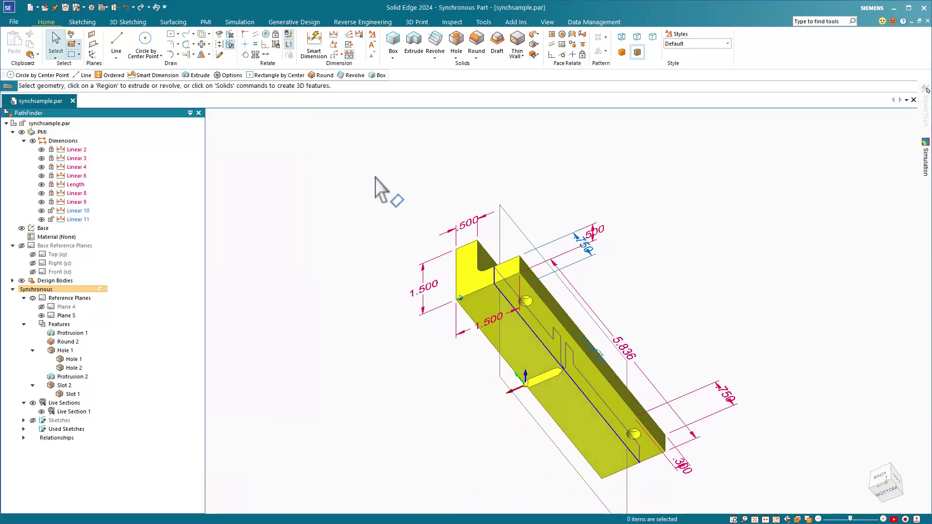
Place the steering wheel on the lower edge of the bracket's ungrounded L-shaped end face and start rotating the face.
middle_click_drag(394, 220, 391, 187)
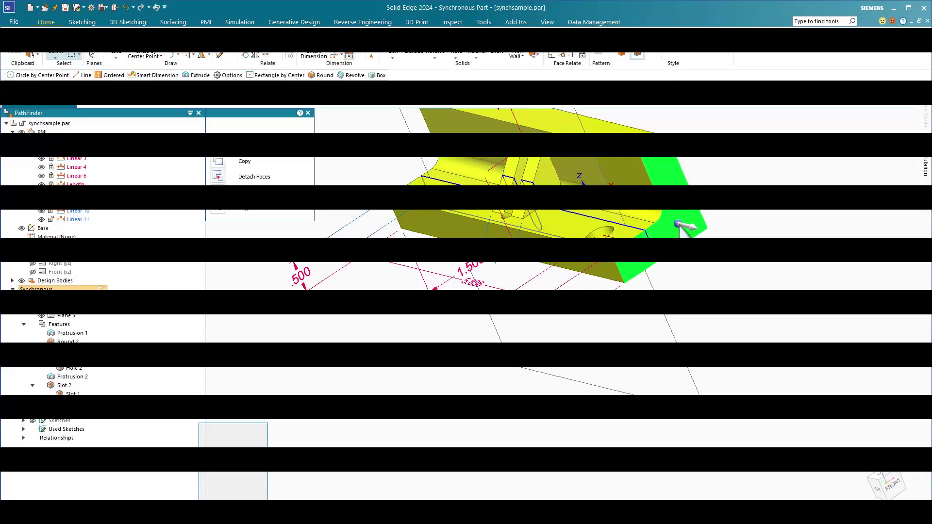
left_click(678, 224)
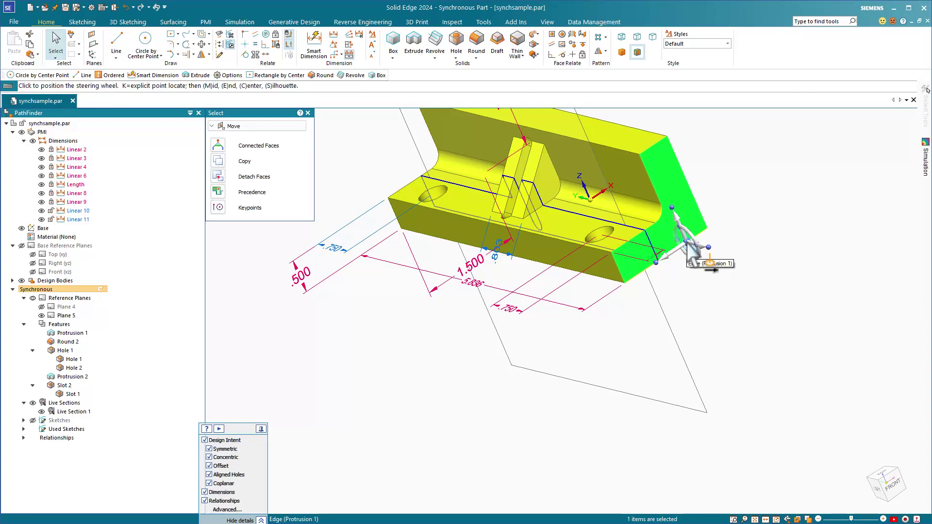
left_click(686, 245)
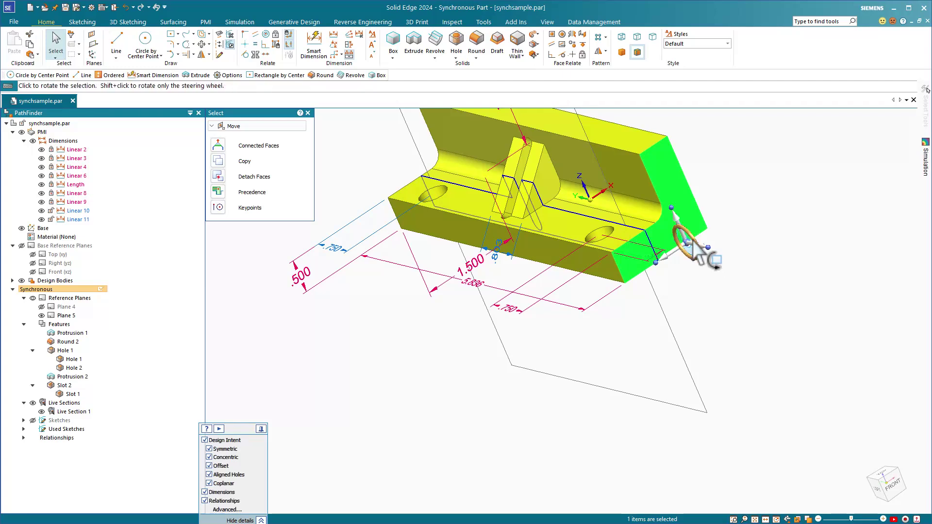
left_click(693, 239)
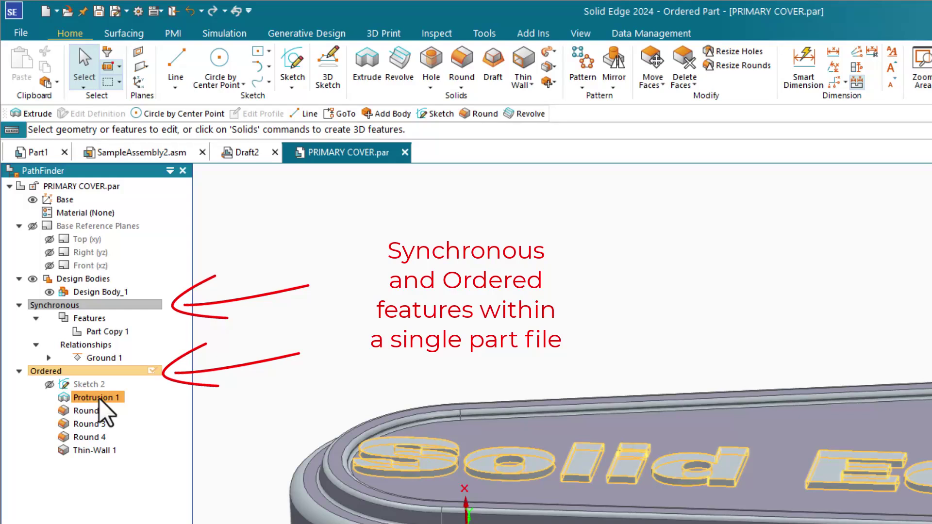
Highlight the ordered features Round 1, Round 4 and Thin-Wall 1 in PRIMARY COVER.par, then clear the selection.
left_click(93, 412)
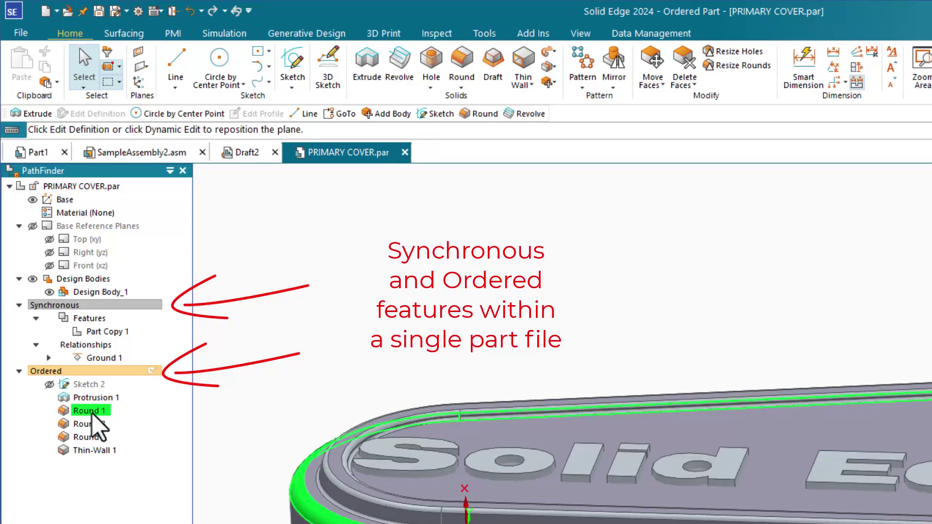
left_click(92, 437)
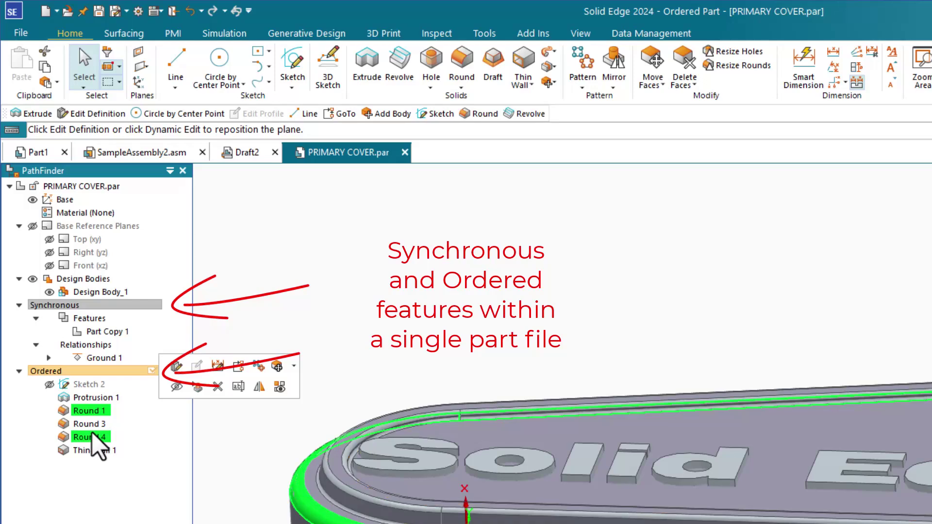
left_click(94, 449)
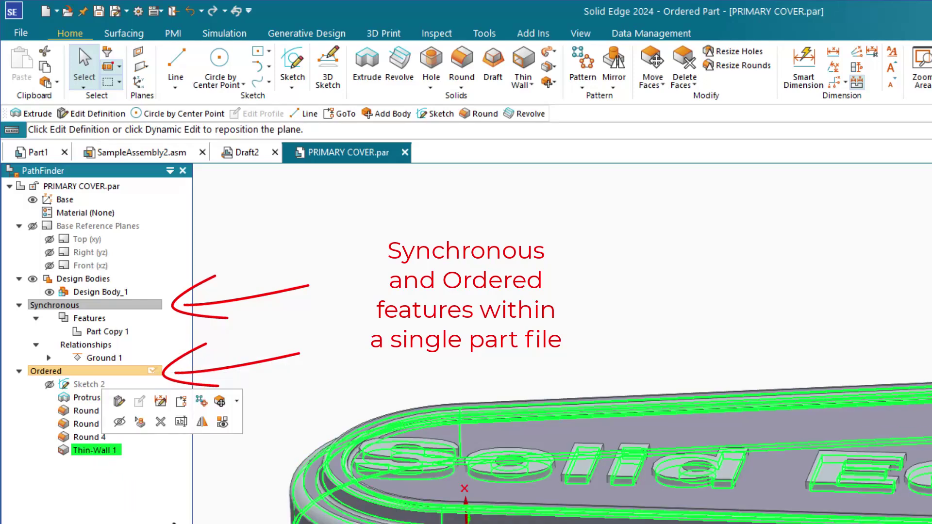
key("Escape")
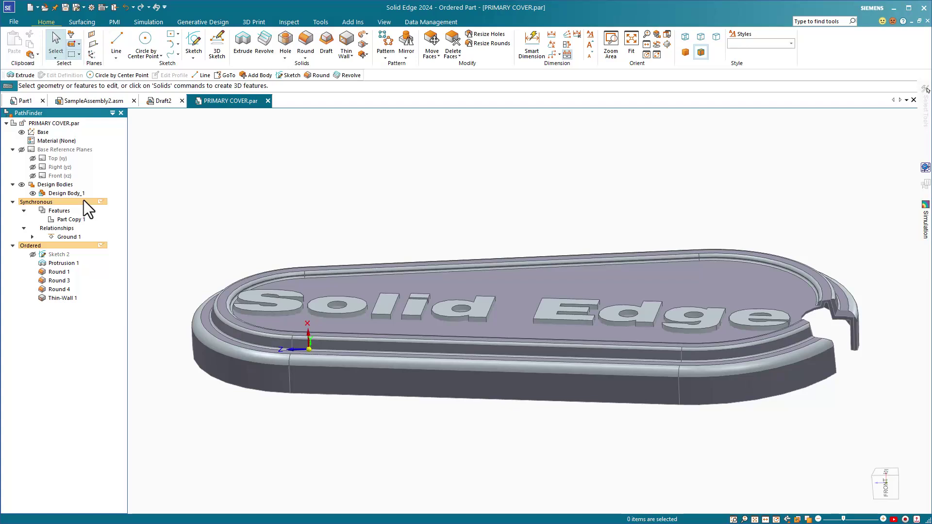
Switch the cover to the synchronous environment and move the upper face of its raised rim upward.
left_click(84, 201)
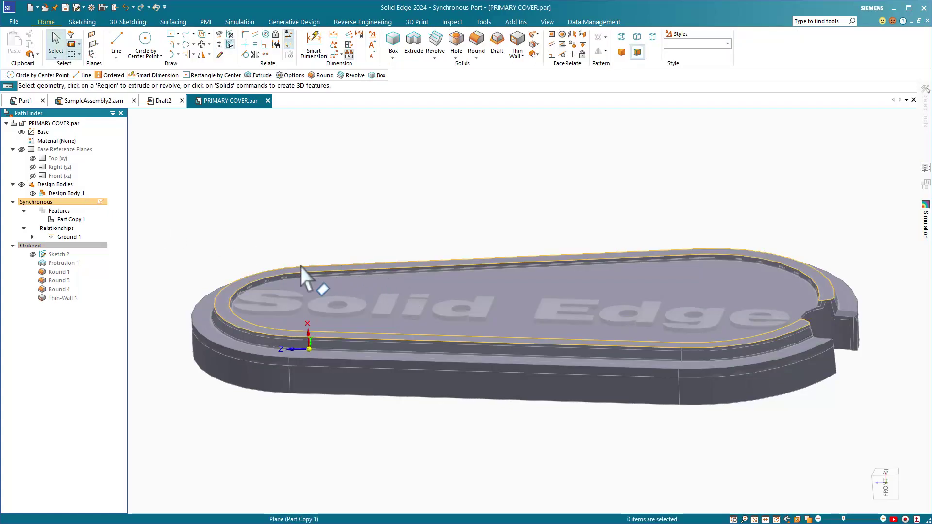
scroll(248, 283, "down", 2)
left_click(246, 283)
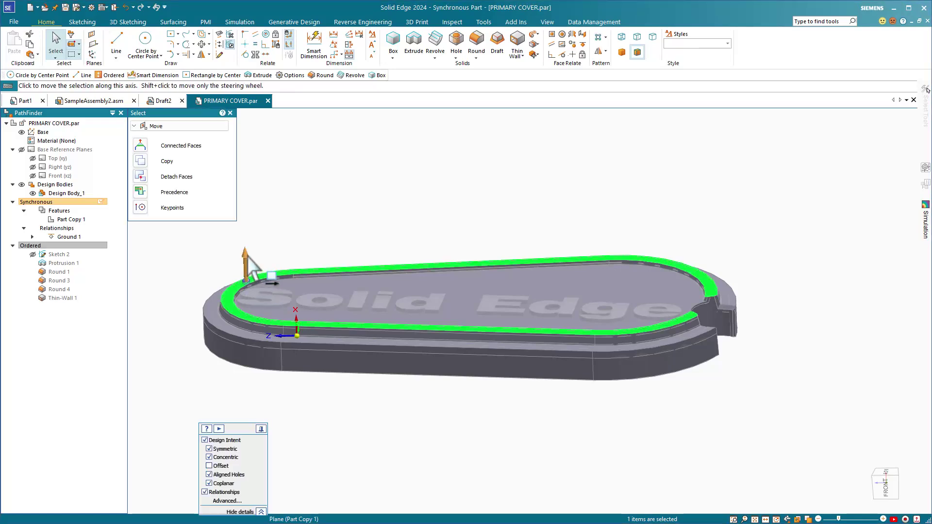
left_click(245, 256)
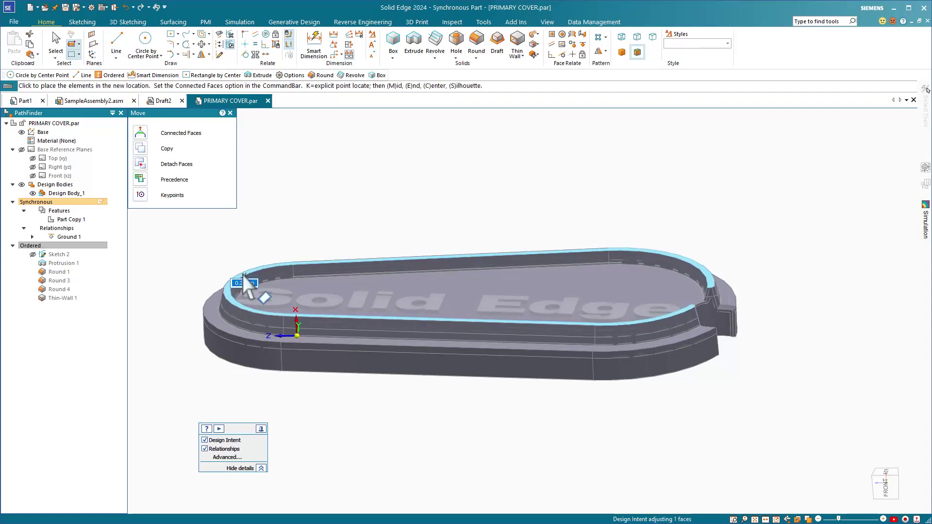
left_click(243, 274)
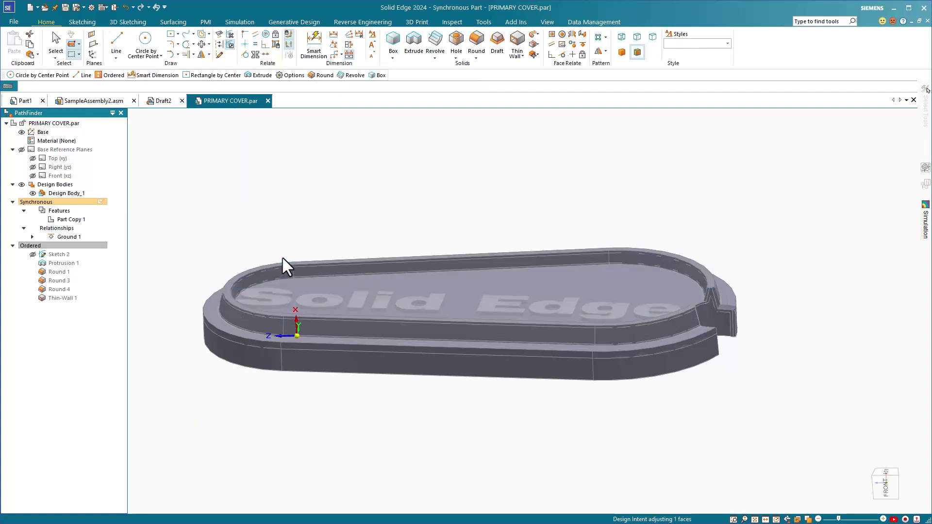
Return the cover to the ordered environment and inspect the updated part from its underside and lettered side.
left_click(67, 244)
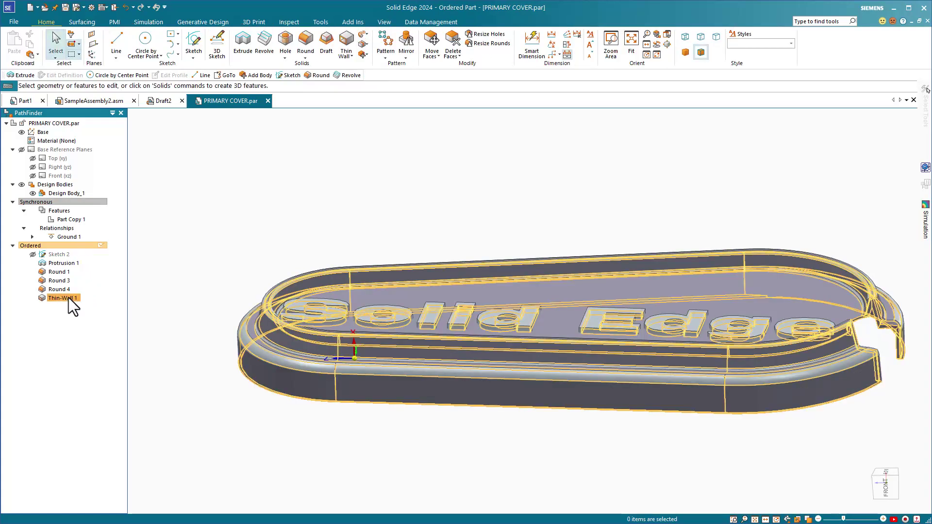
middle_click_drag(100, 316, 205, 359)
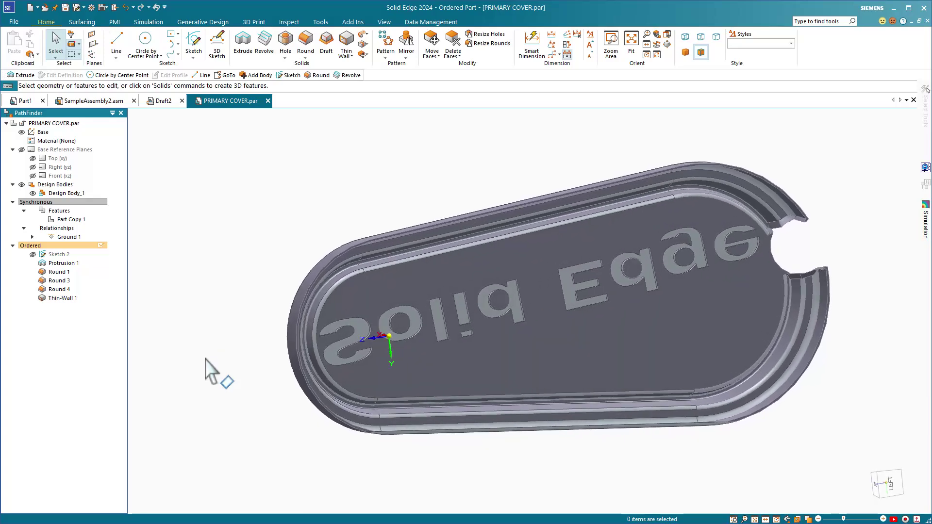
key("ctrl+i")
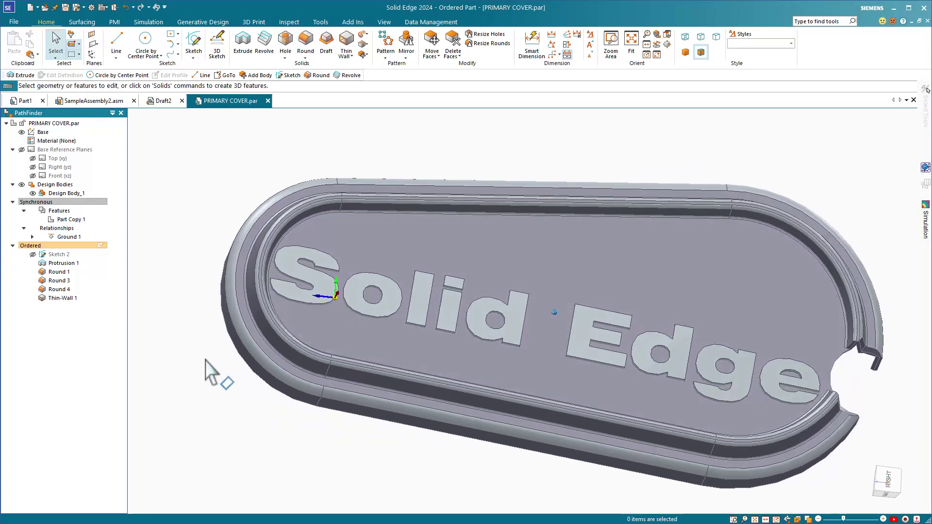
key("ctrl+j")
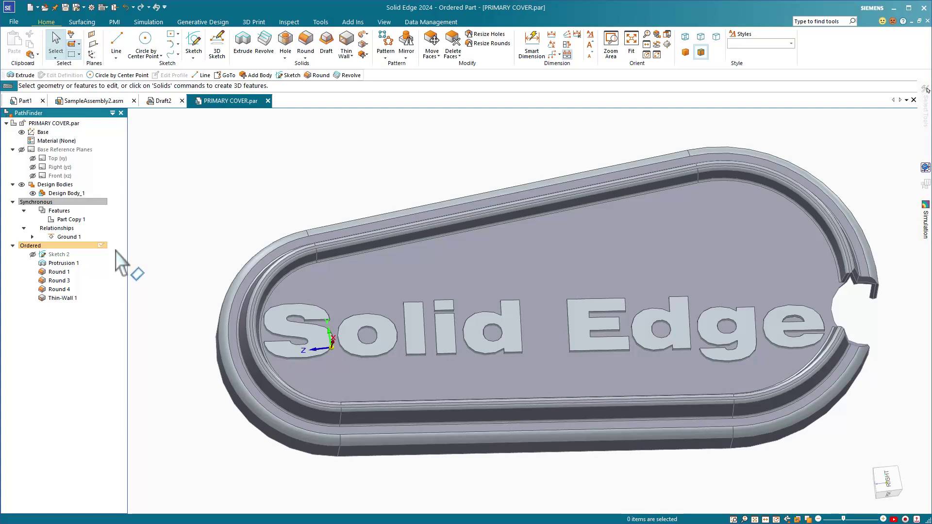
Compare the cover's synchronous and ordered states by switching environments, ending in ordered.
left_click(91, 202)
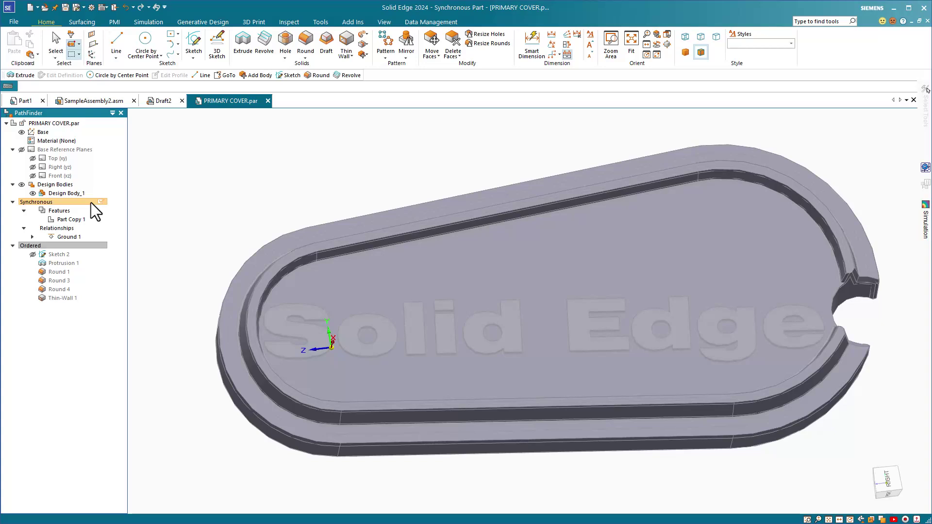
left_click(80, 246)
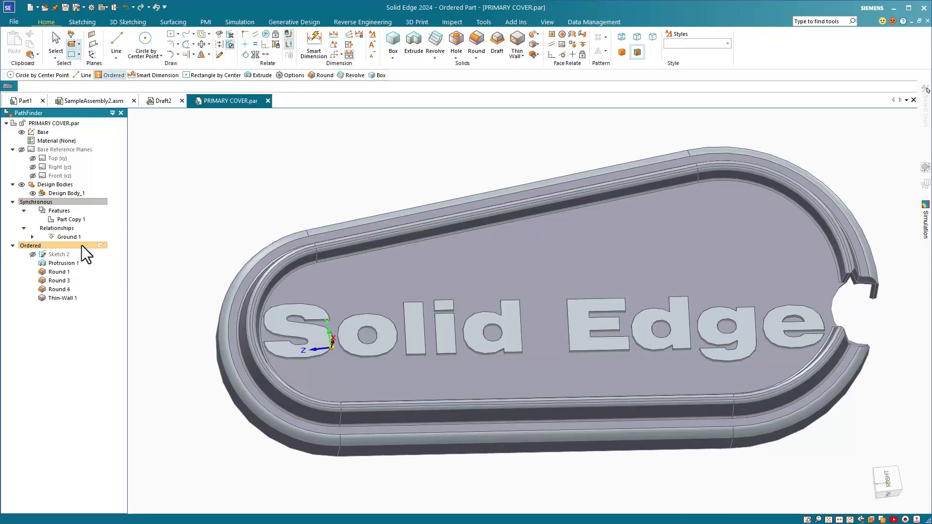